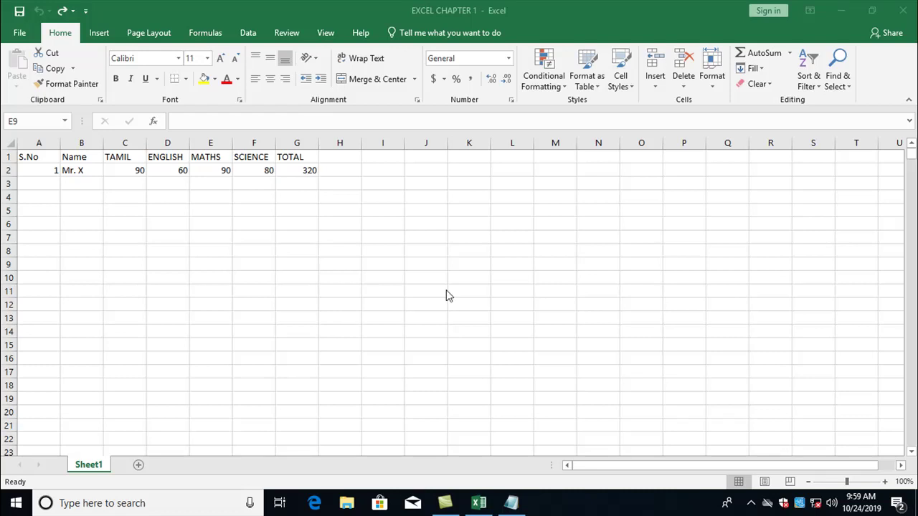
Step: Review the lesson topic notes, then check the total formula in cell G2
{"action": "left_click", "coordinate": [511, 503]}
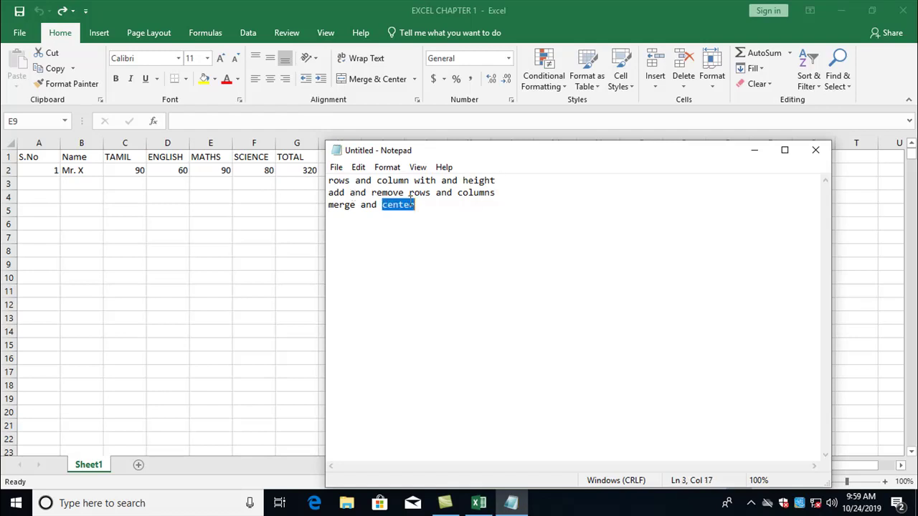
{"action": "left_click_drag", "start_coordinate": [428, 207], "coordinate": [336, 184]}
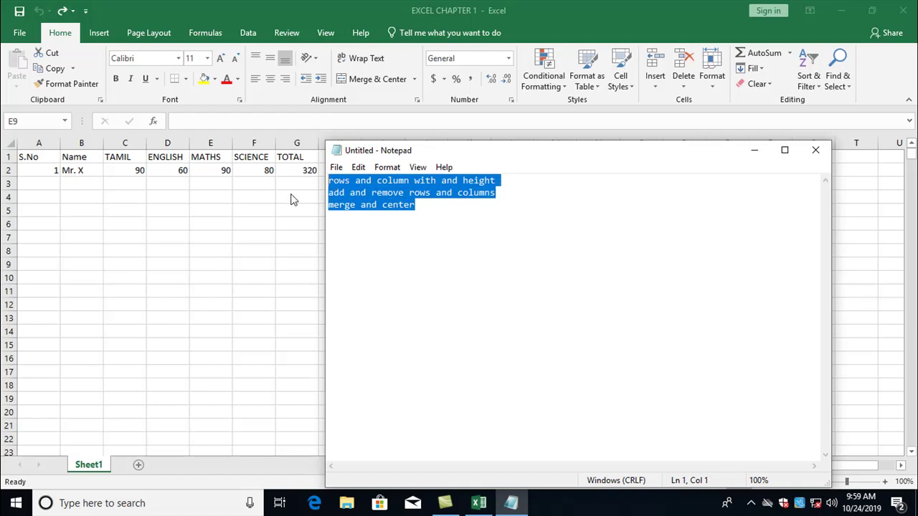
{"action": "key", "text": "alt+Tab"}
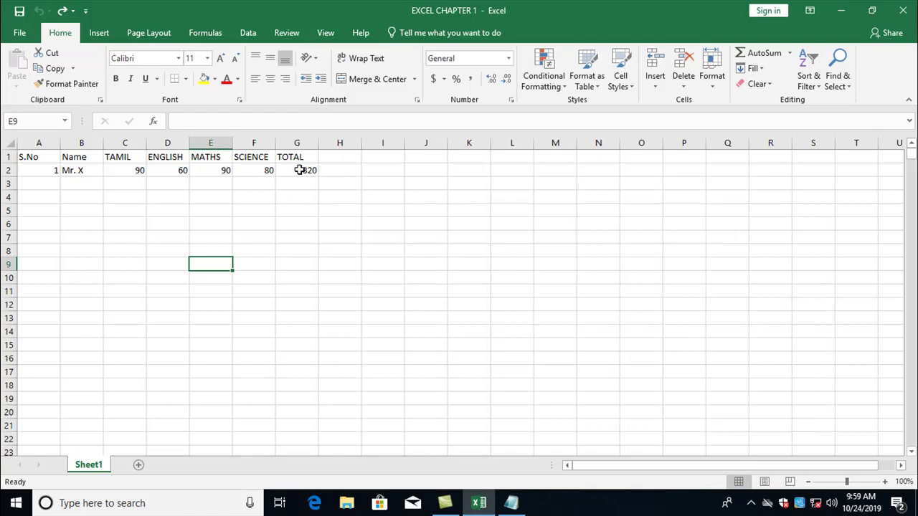
{"action": "left_click", "coordinate": [300, 169]}
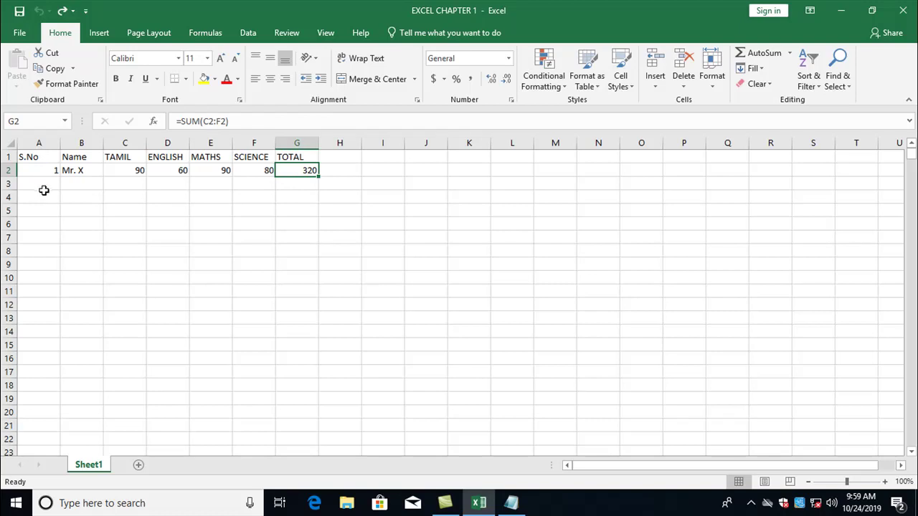
{"action": "left_click", "coordinate": [43, 184]}
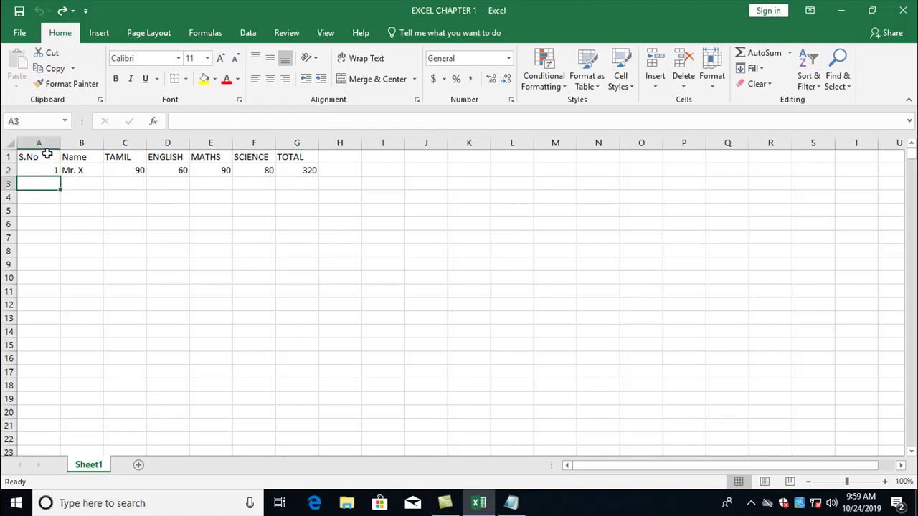
Step: Replace the A1 heading 'S.No' with 'Serial Number'
{"action": "double_click", "coordinate": [46, 155]}
{"action": "left_click_drag", "start_coordinate": [43, 156], "coordinate": [4, 158]}
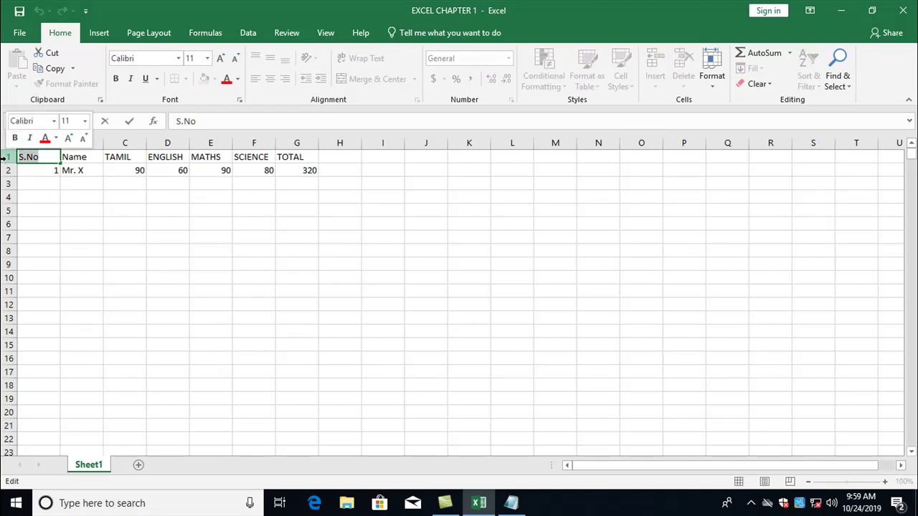
{"action": "type", "text": "Serial Number"}
{"action": "key", "text": "Return"}
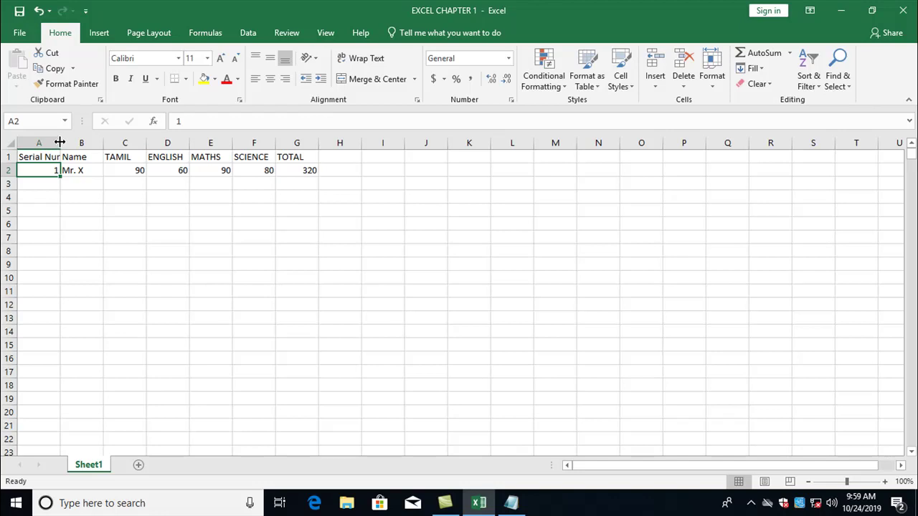
Step: Try auto-fitting column A, then undo the automatic widening
{"action": "double_click", "coordinate": [60, 143]}
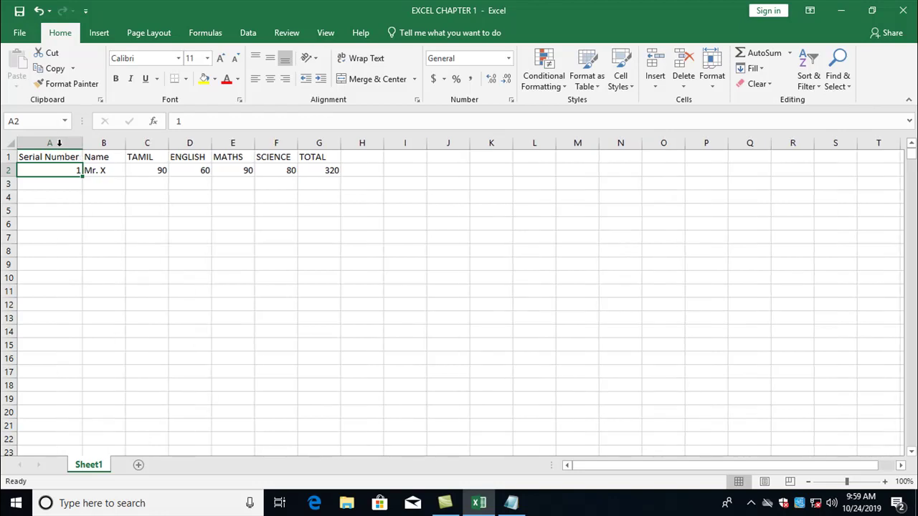
{"action": "left_click", "coordinate": [26, 157]}
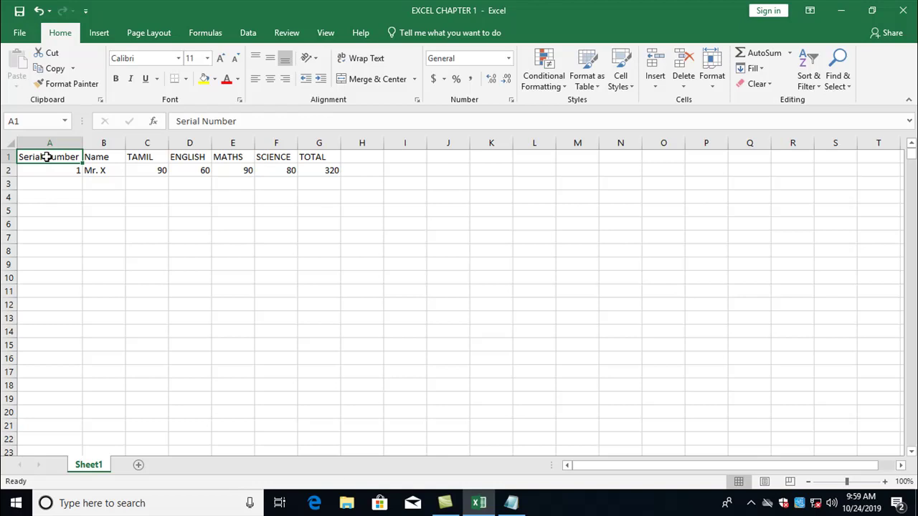
{"action": "key", "text": "ctrl+z"}
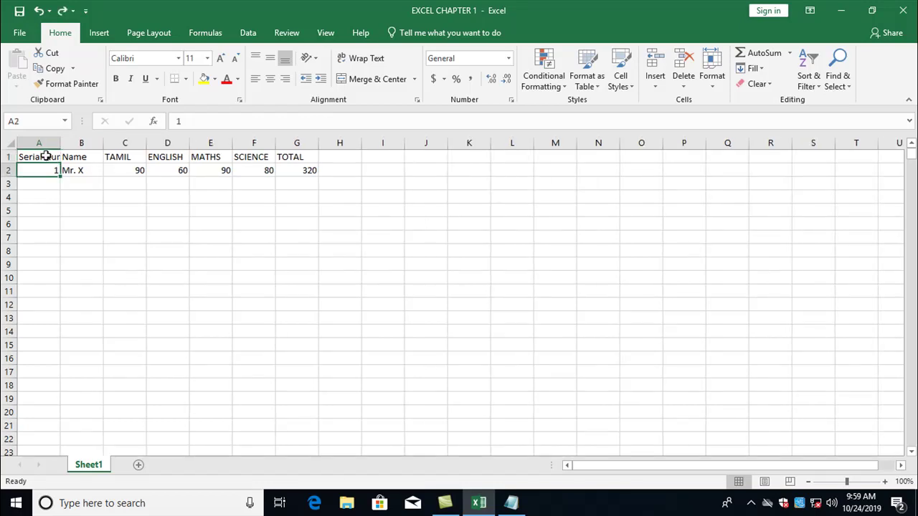
Step: Set column A's width to 12, then widen it further via Column Width
{"action": "left_click", "coordinate": [44, 159]}
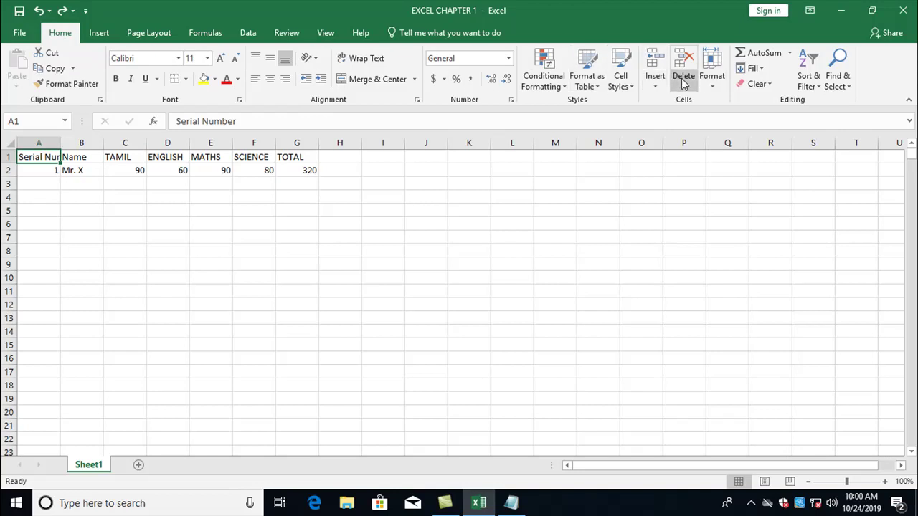
{"action": "left_click", "coordinate": [722, 85]}
{"action": "left_click", "coordinate": [734, 150]}
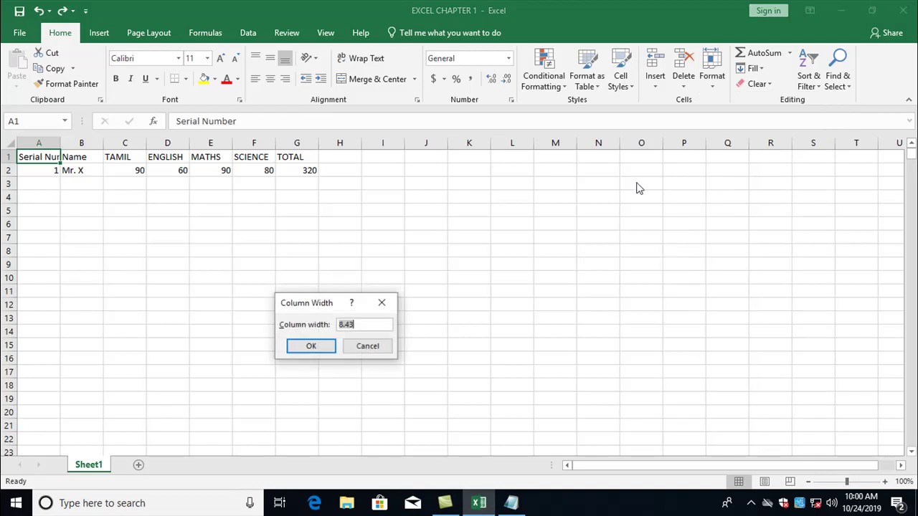
{"action": "key", "text": "Return"}
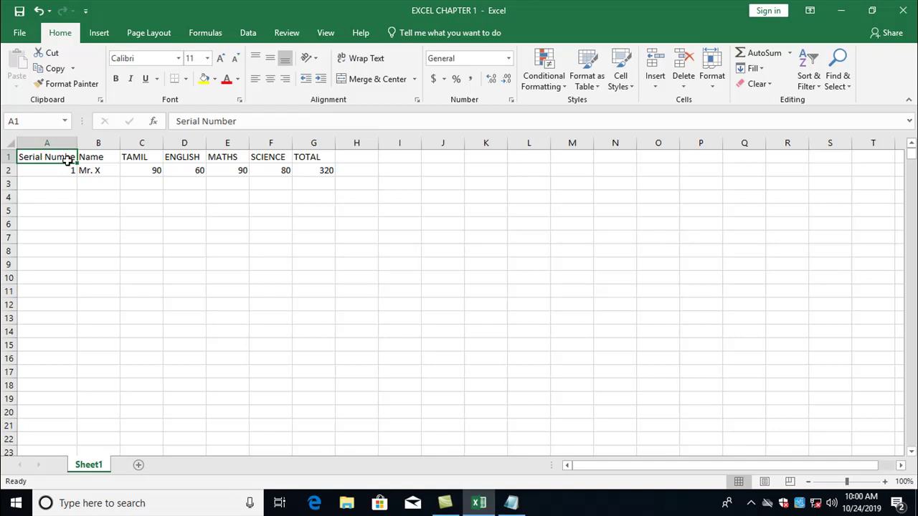
{"action": "left_click", "coordinate": [711, 72]}
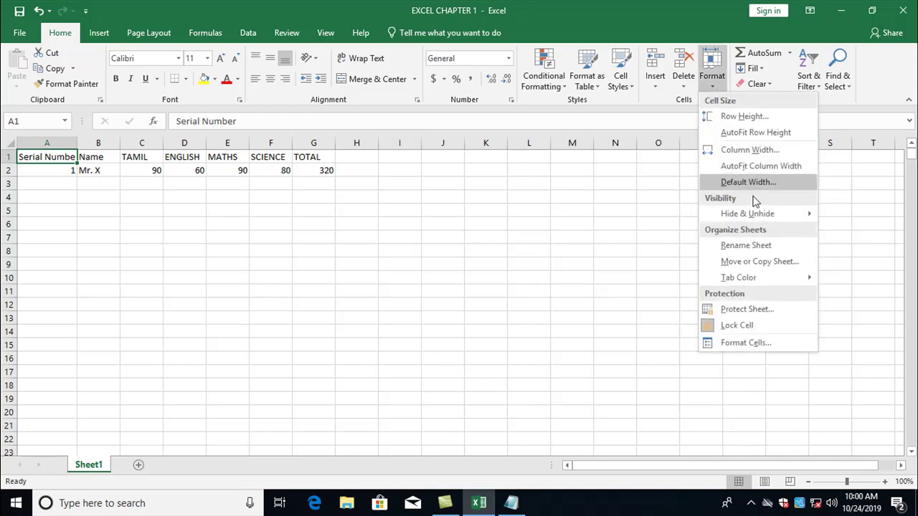
{"action": "left_click", "coordinate": [749, 151]}
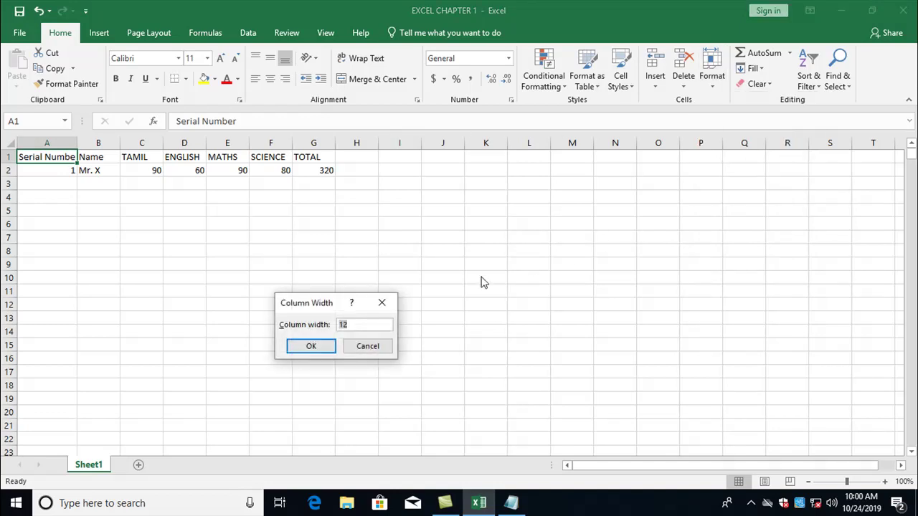
{"action": "key", "text": "Return"}
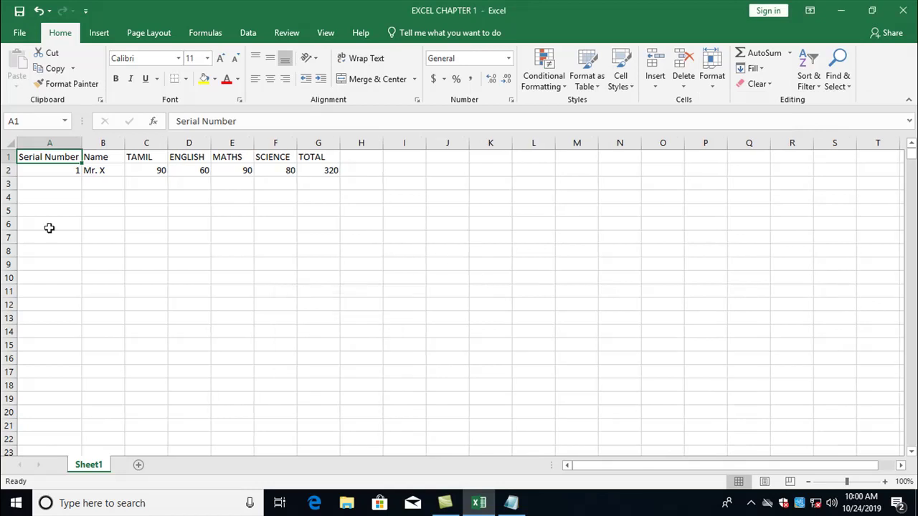
{"action": "left_click", "coordinate": [36, 213]}
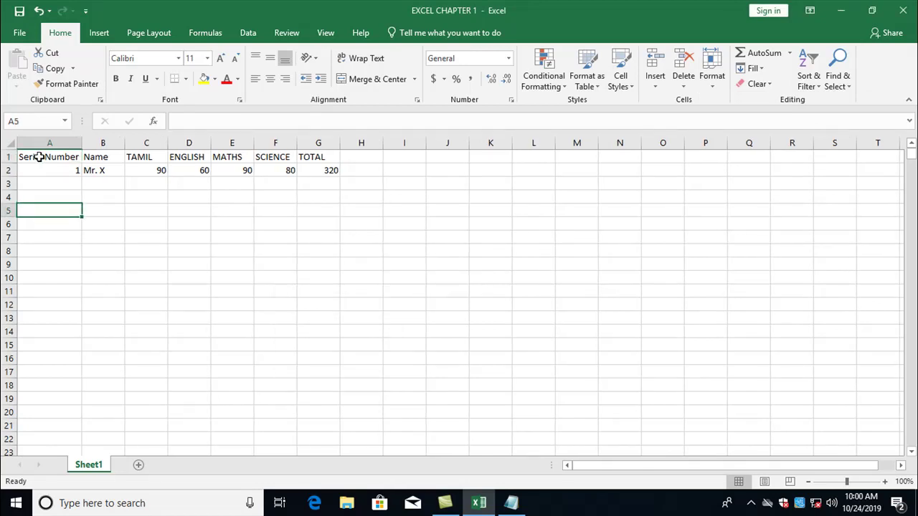
{"action": "left_click", "coordinate": [40, 156]}
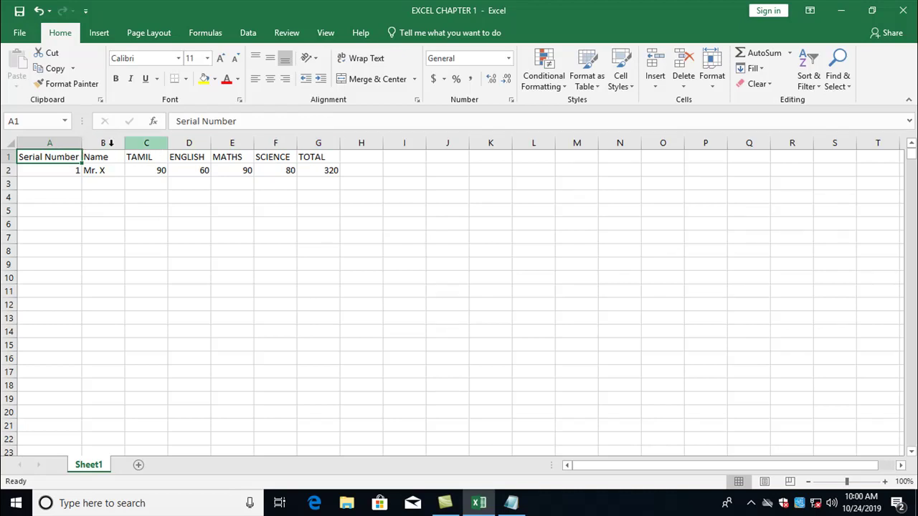
Step: Select columns A through G and widen them together
{"action": "left_click_drag", "start_coordinate": [46, 142], "coordinate": [337, 139]}
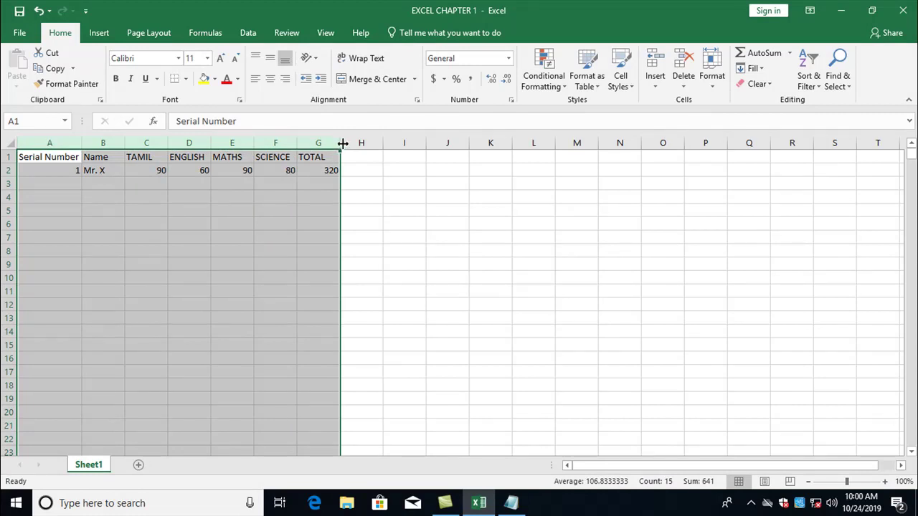
{"action": "left_click_drag", "start_coordinate": [342, 143], "coordinate": [360, 142]}
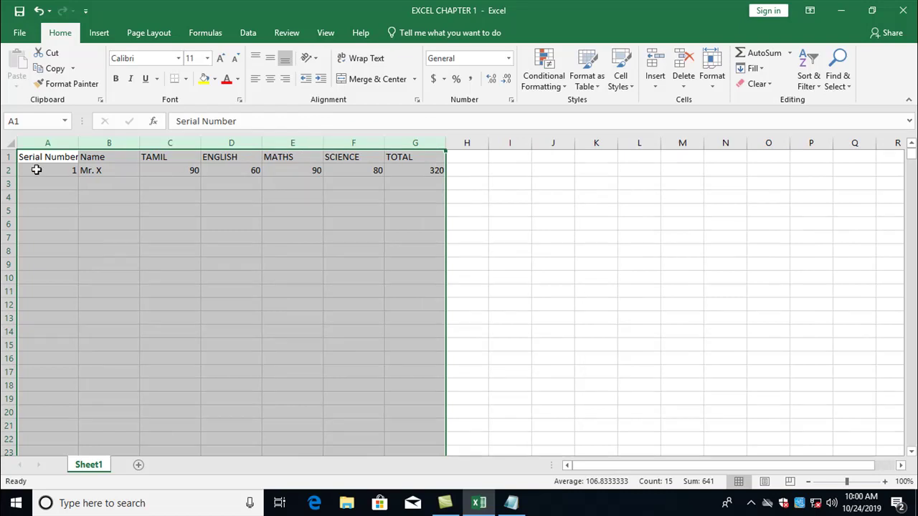
{"action": "left_click", "coordinate": [412, 170]}
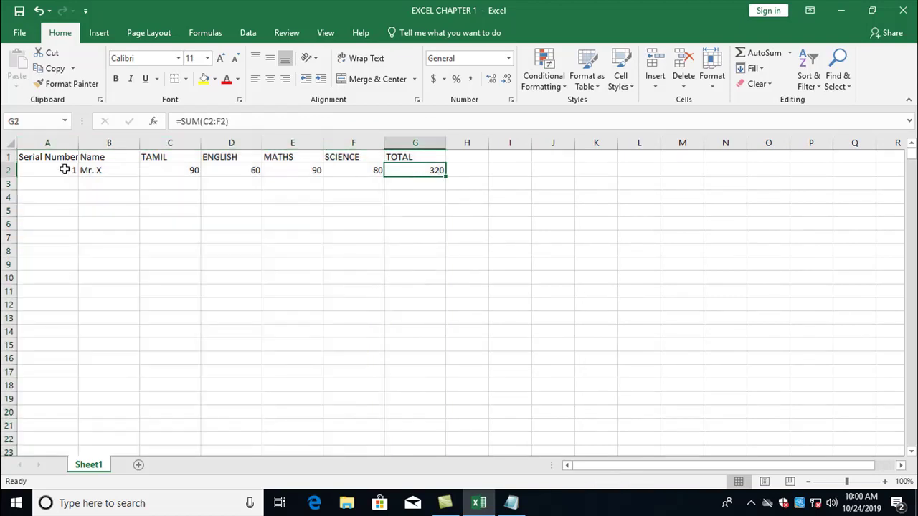
Step: Check the current widths of columns B and C without changing them
{"action": "left_click", "coordinate": [106, 170]}
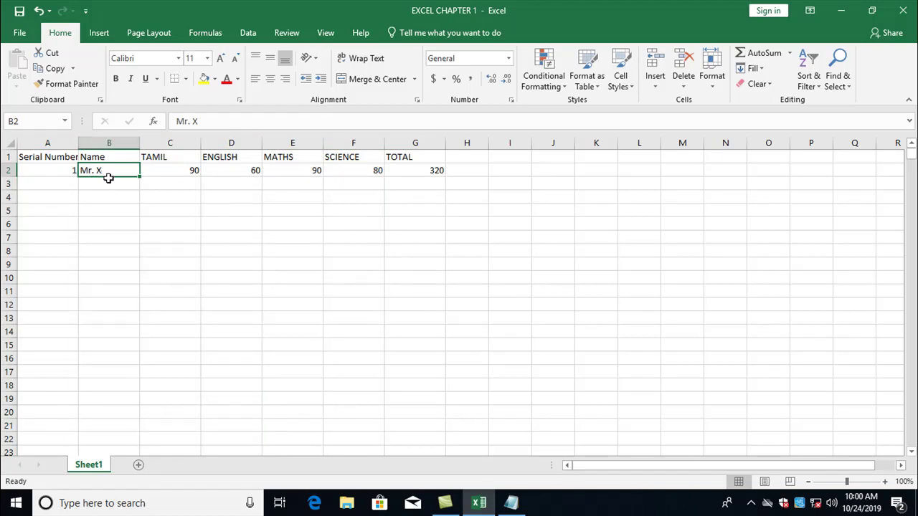
{"action": "left_click", "coordinate": [713, 79]}
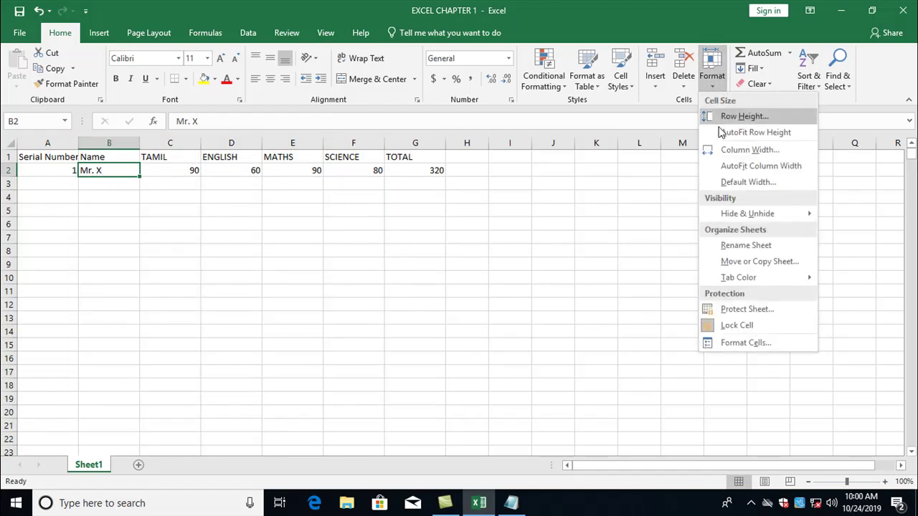
{"action": "left_click", "coordinate": [725, 157]}
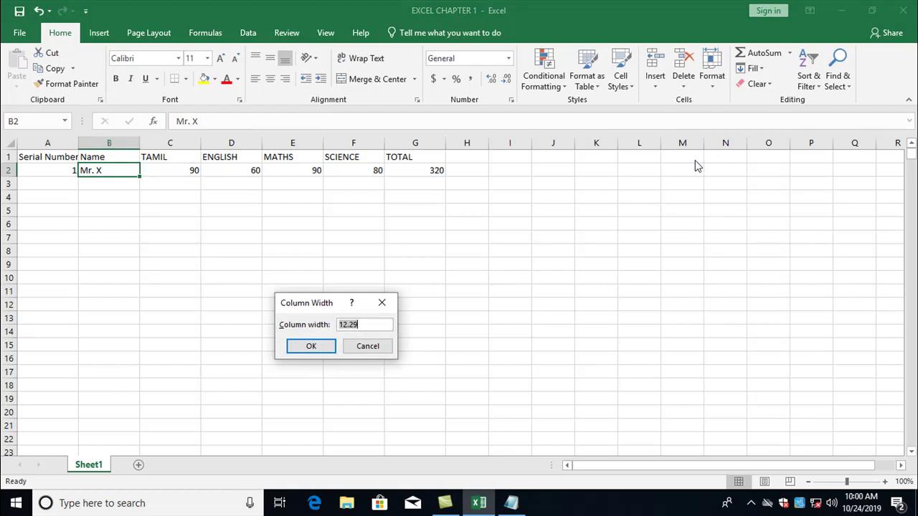
{"action": "left_click", "coordinate": [385, 304]}
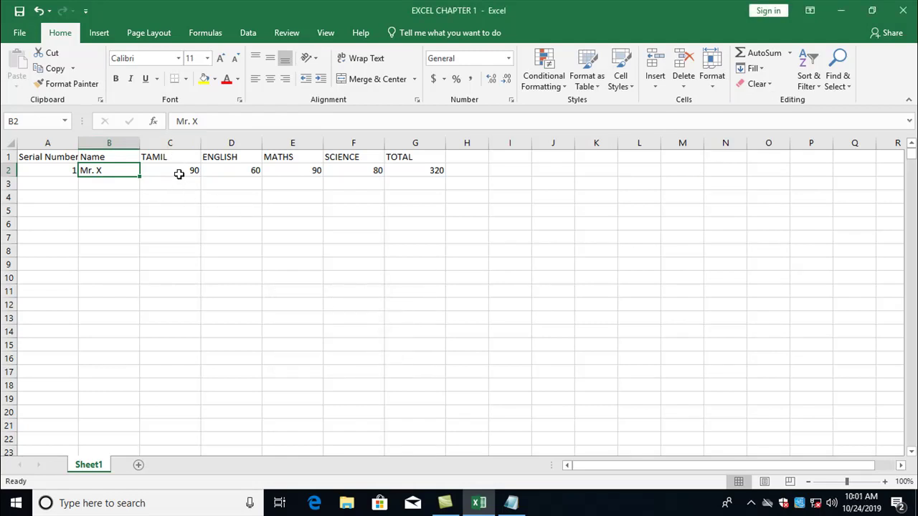
{"action": "left_click", "coordinate": [178, 173]}
{"action": "left_click", "coordinate": [712, 81]}
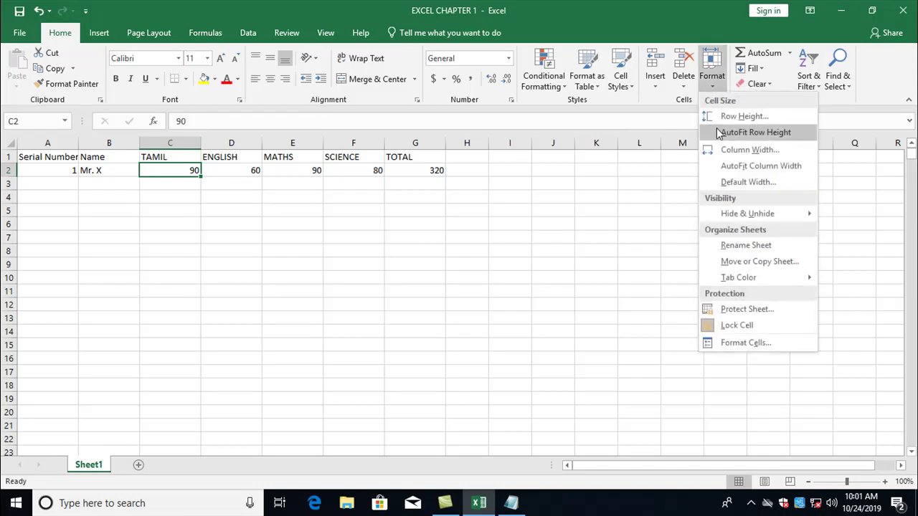
{"action": "left_click", "coordinate": [724, 150]}
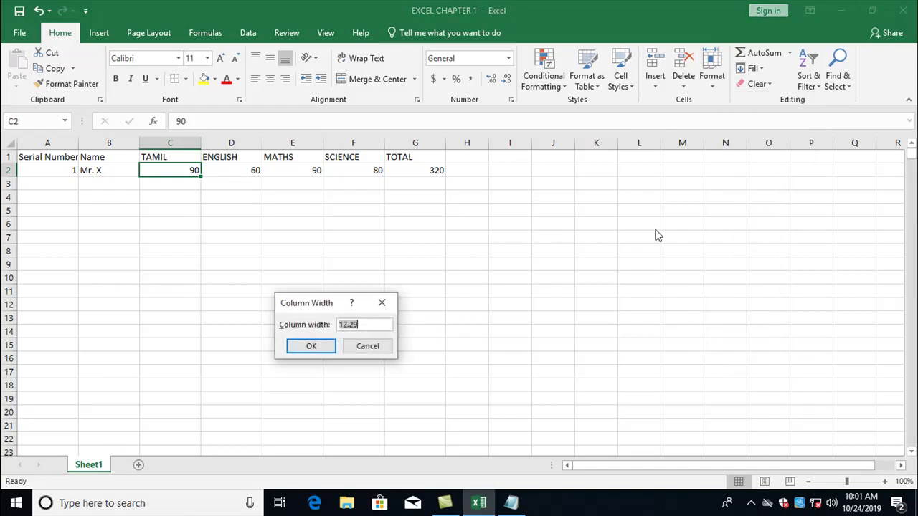
{"action": "left_click", "coordinate": [381, 303]}
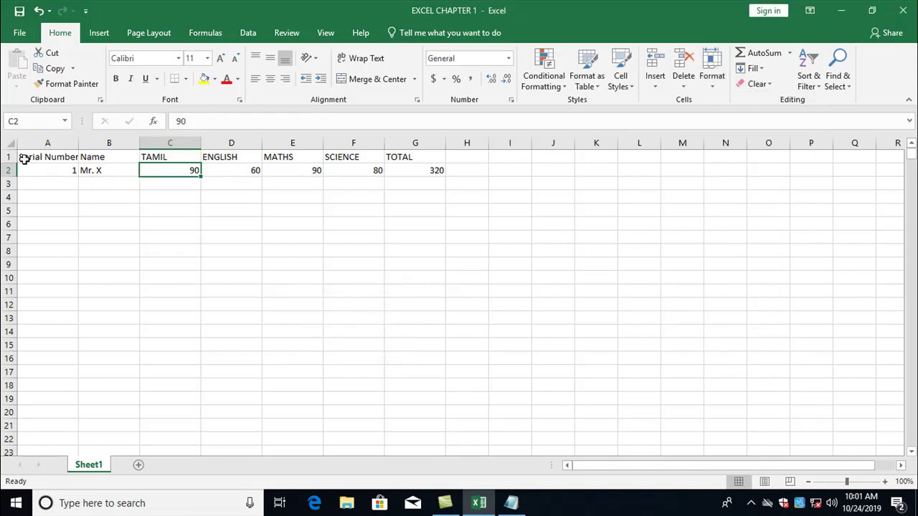
Step: Resize columns A–G to one shared width so every row 1 heading fits
{"action": "left_click_drag", "start_coordinate": [35, 142], "coordinate": [412, 140]}
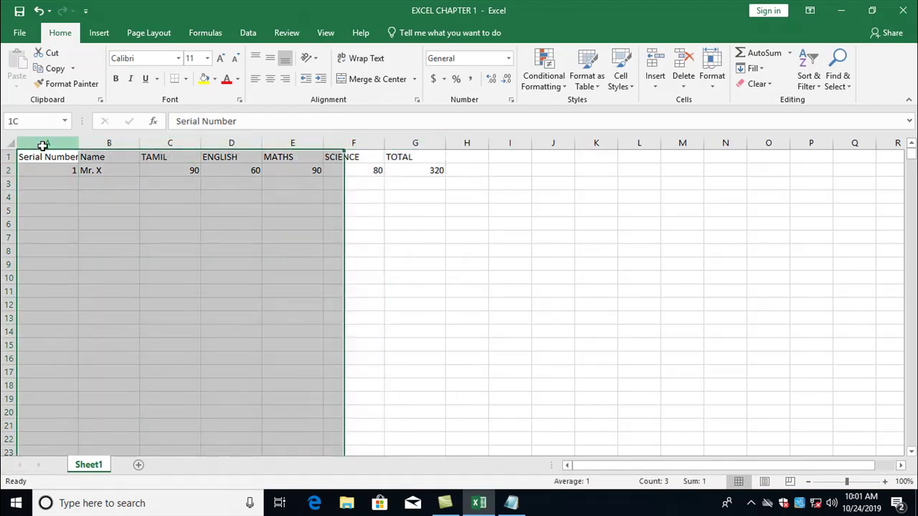
{"action": "mouse_move", "coordinate": [412, 140]}
{"action": "left_mouse_down"}
{"action": "mouse_move", "coordinate": [262, 140]}
{"action": "mouse_move", "coordinate": [405, 137]}
{"action": "left_mouse_up"}
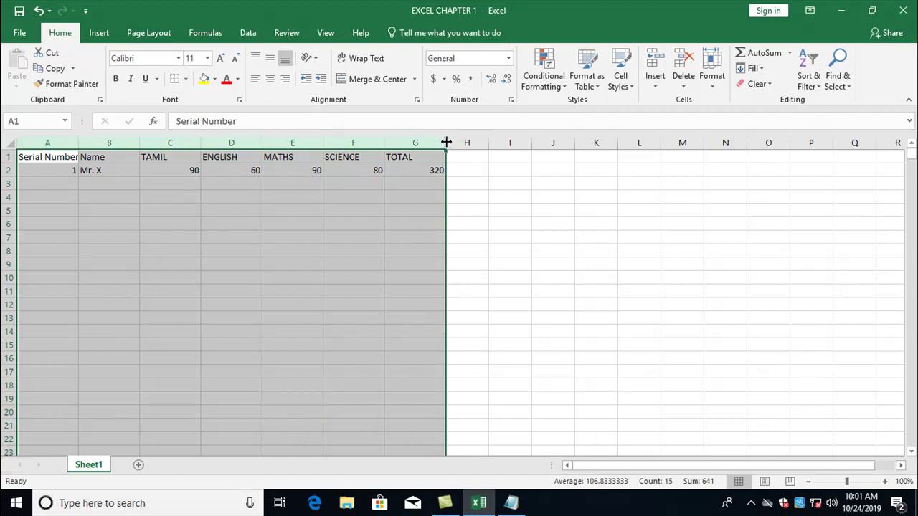
{"action": "left_click_drag", "start_coordinate": [446, 143], "coordinate": [437, 145]}
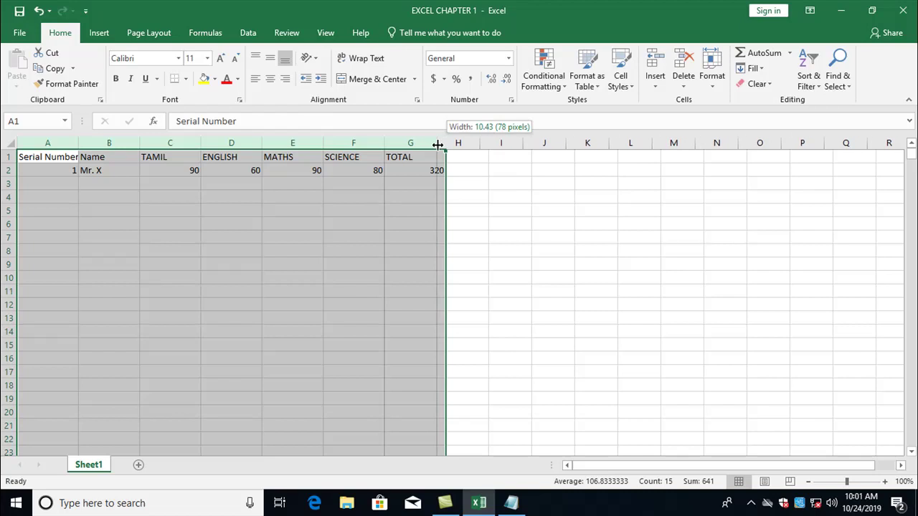
{"action": "left_click_drag", "start_coordinate": [437, 145], "coordinate": [433, 146]}
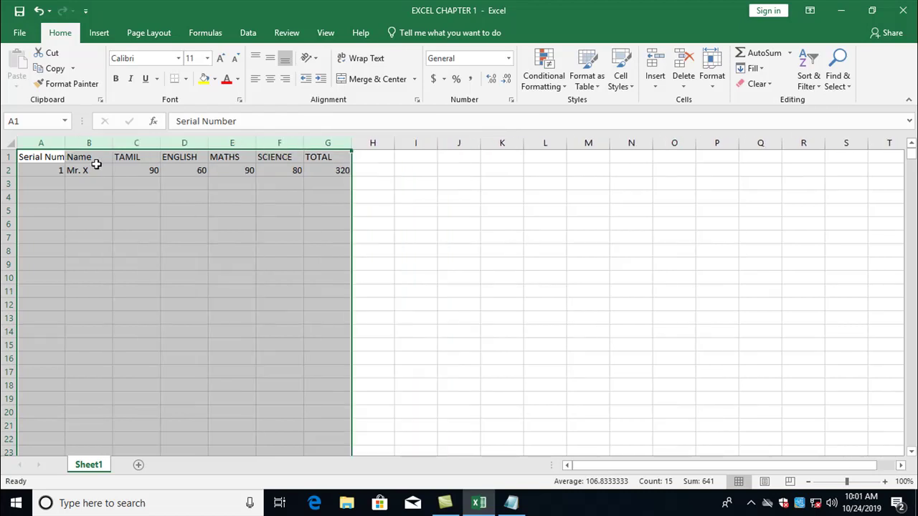
{"action": "left_click_drag", "start_coordinate": [353, 143], "coordinate": [372, 140]}
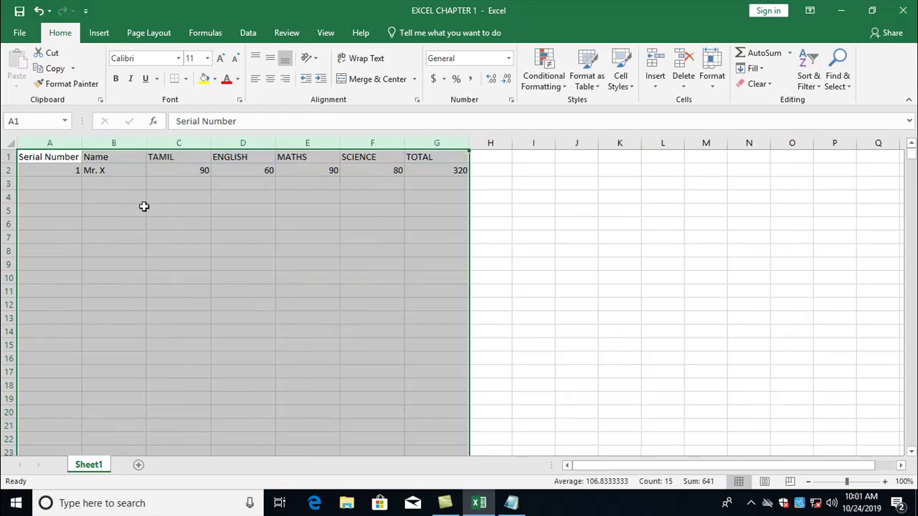
{"action": "left_click", "coordinate": [143, 207]}
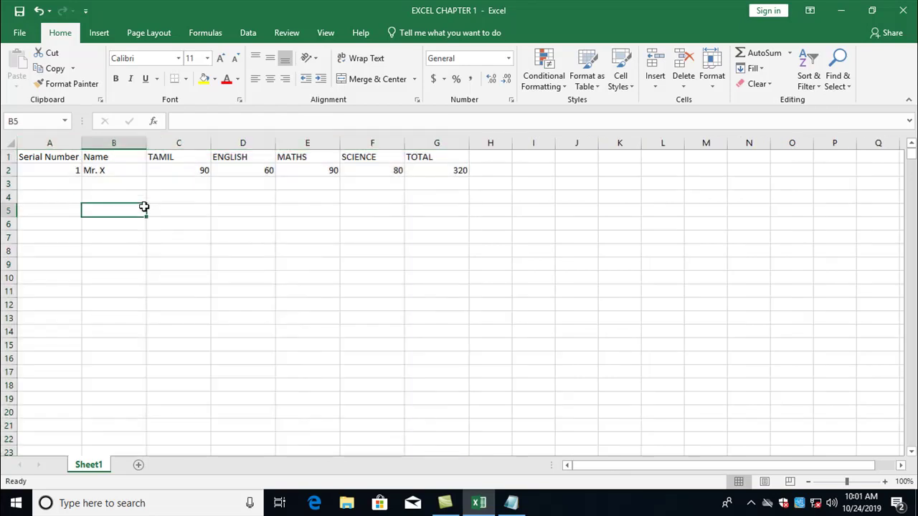
{"action": "left_click", "coordinate": [29, 181]}
Step: Copy the marks row A2:G2 into rows 3, 4 and 5
{"action": "left_click_drag", "start_coordinate": [68, 169], "coordinate": [462, 172]}
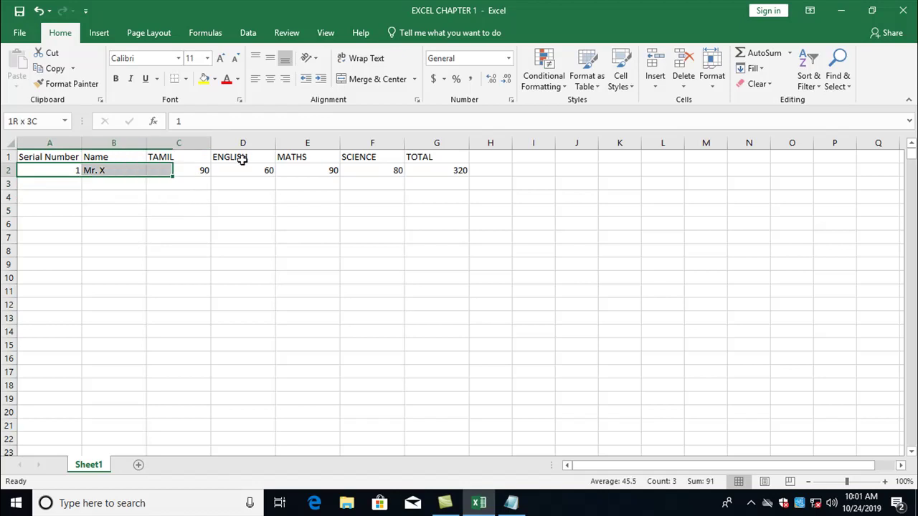
{"action": "key", "text": "ctrl+c"}
{"action": "left_click", "coordinate": [66, 182]}
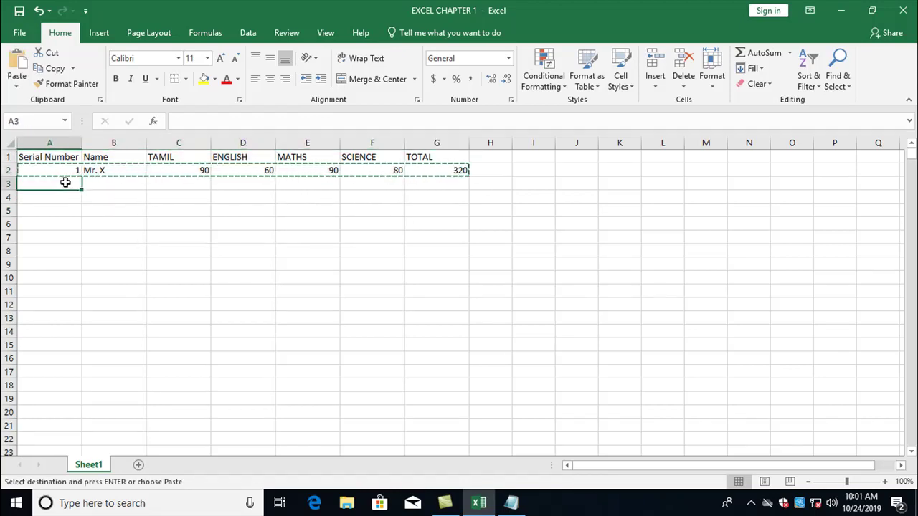
{"action": "key", "text": "ctrl+v"}
{"action": "left_click", "coordinate": [43, 194]}
{"action": "key", "text": "ctrl+v"}
{"action": "left_click", "coordinate": [43, 209]}
{"action": "key", "text": "ctrl+v"}
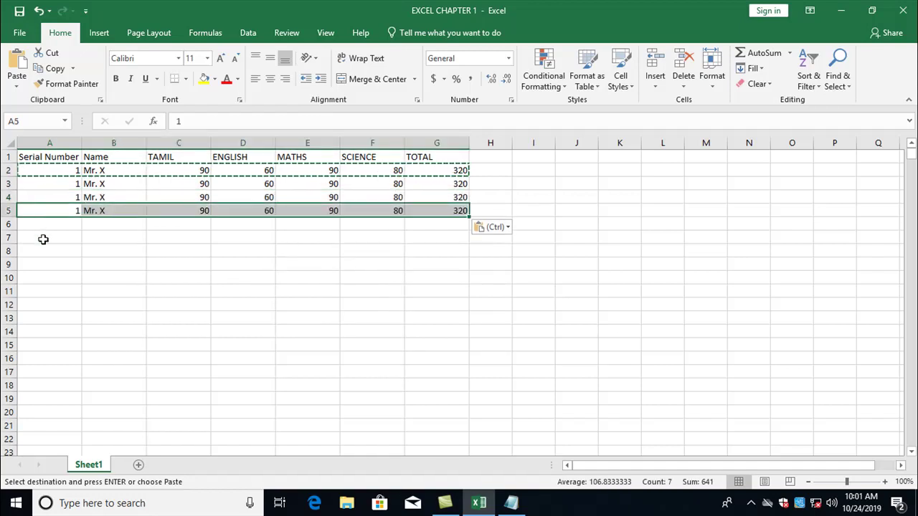
Step: Make rows 1–5 taller, to a height of 22.50
{"action": "left_click", "coordinate": [43, 239]}
{"action": "key", "text": "Escape"}
{"action": "left_click_drag", "start_coordinate": [49, 156], "coordinate": [310, 210]}
{"action": "left_click_drag", "start_coordinate": [8, 156], "coordinate": [5, 223]}
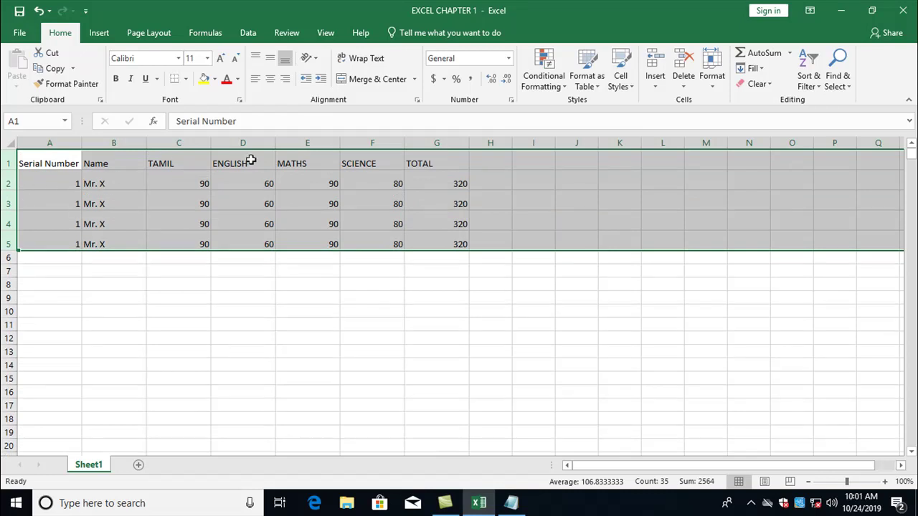
{"action": "left_click", "coordinate": [438, 201]}
{"action": "left_click", "coordinate": [119, 160]}
{"action": "left_click", "coordinate": [113, 183]}
{"action": "left_click", "coordinate": [113, 162]}
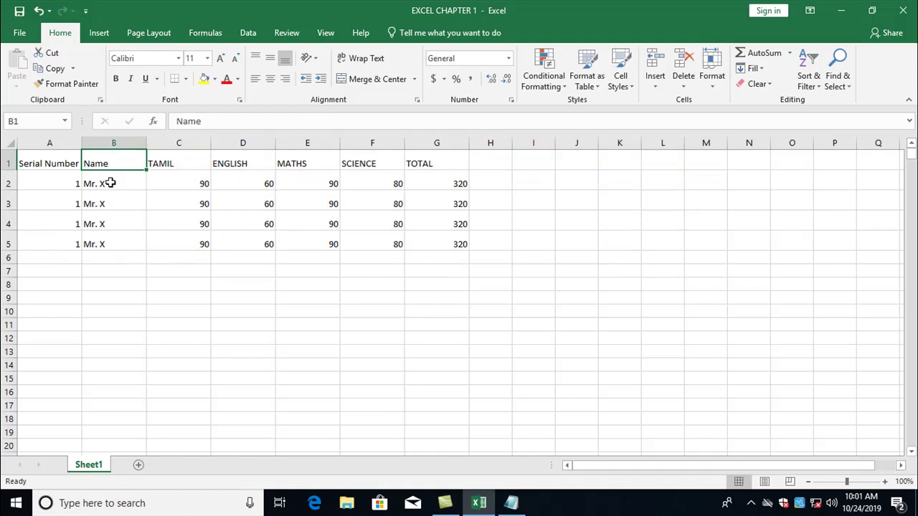
{"action": "left_click", "coordinate": [113, 183]}
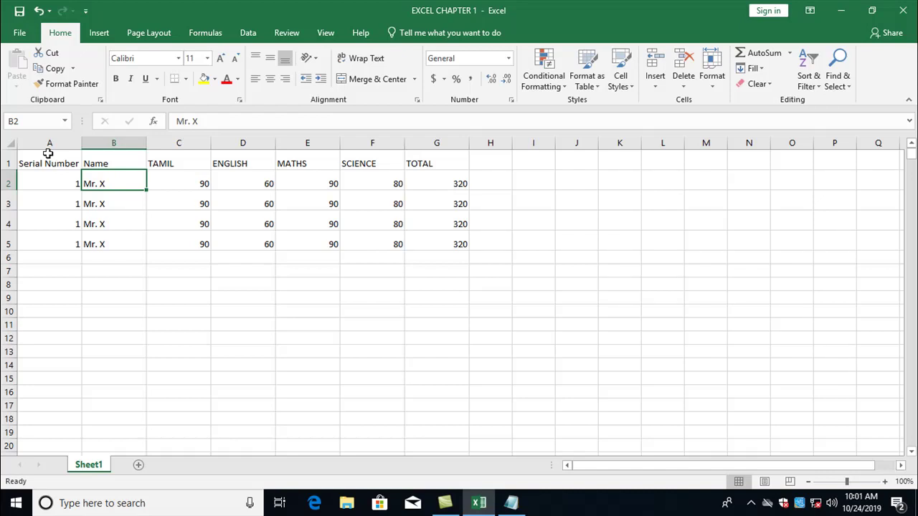
{"action": "left_click", "coordinate": [48, 158]}
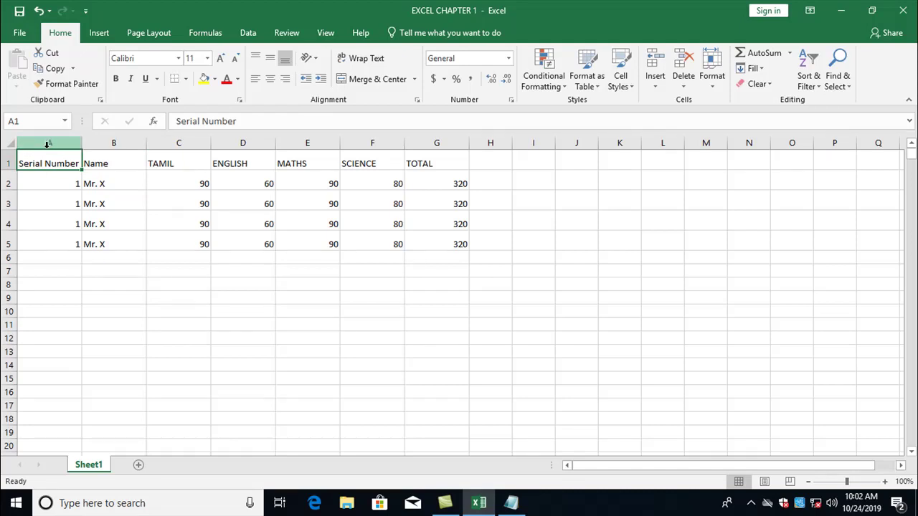
{"action": "left_click", "coordinate": [723, 91]}
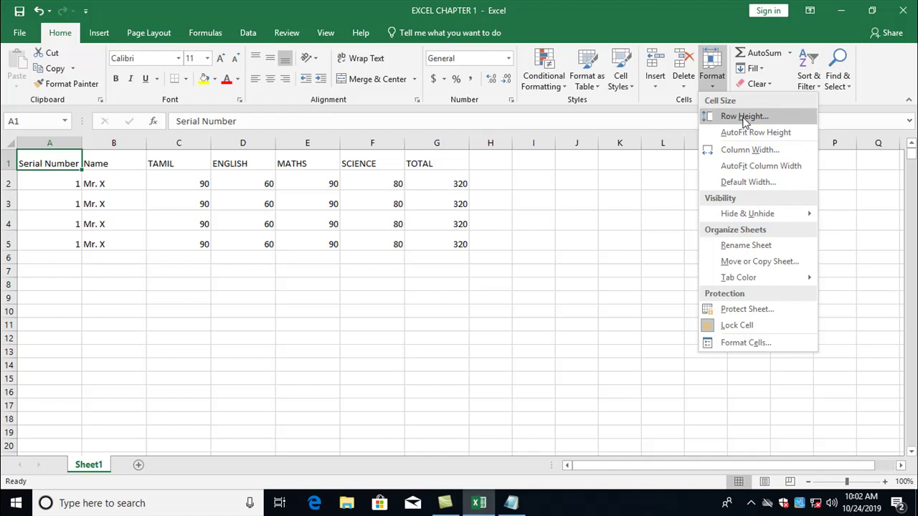
{"action": "left_click", "coordinate": [744, 116]}
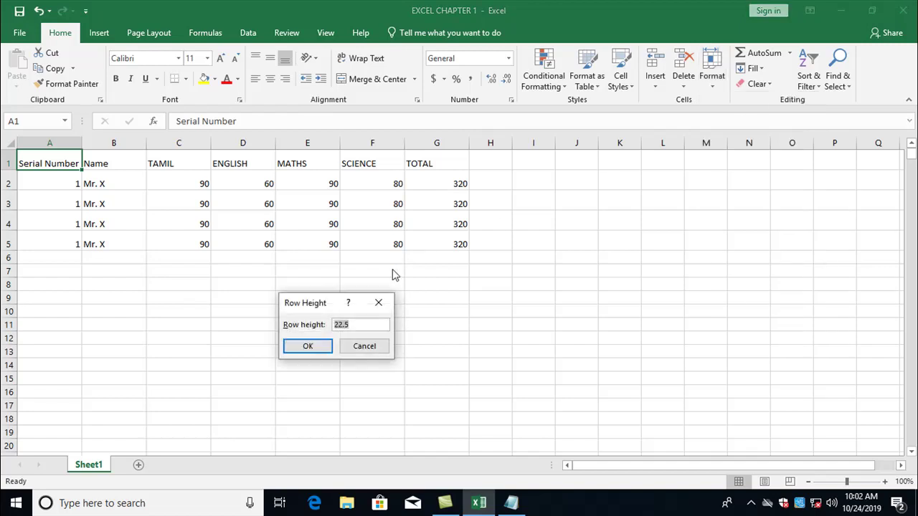
{"action": "left_click", "coordinate": [379, 303]}
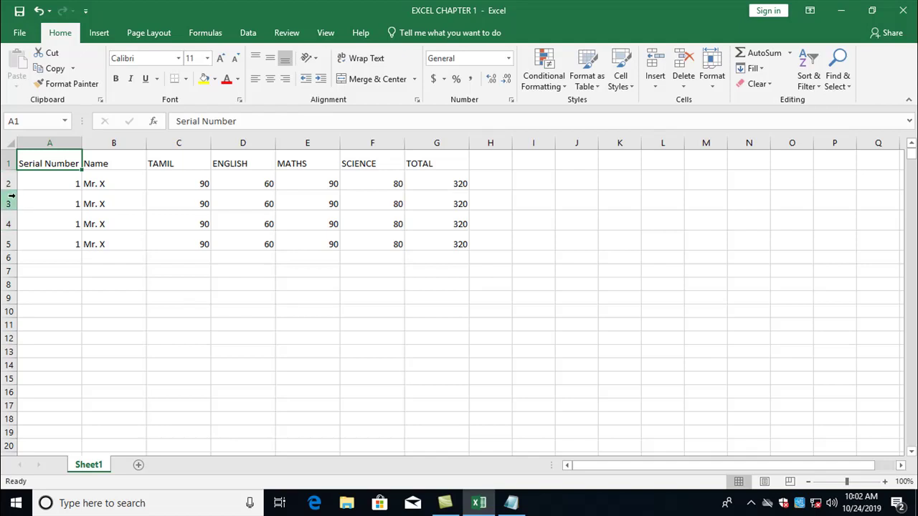
Step: Try inserting a row at row 3 with Ctrl+Shift+=, triggering the push-off-worksheet warning
{"action": "left_click", "coordinate": [11, 195]}
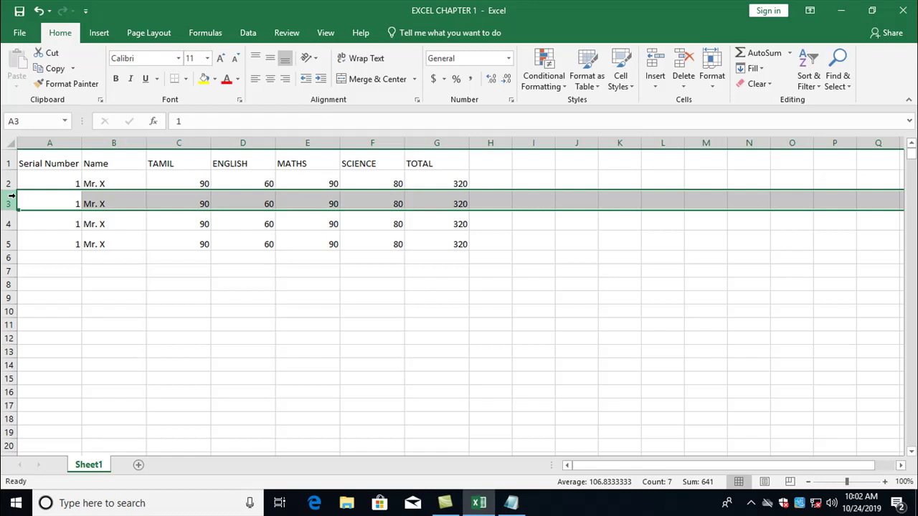
{"action": "key", "text": "ctrl+shift+plus"}
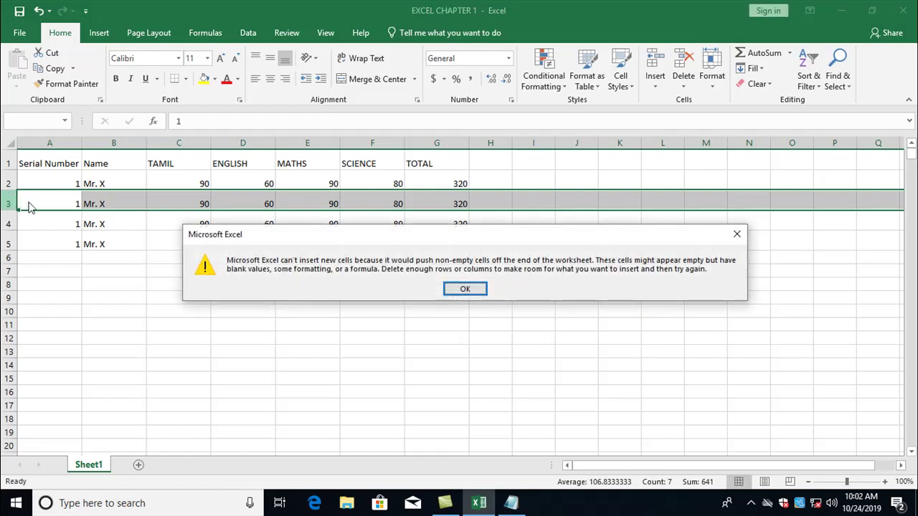
Step: Close the insertion warning with OK, then select rows 6–9 below the table
{"action": "left_click", "coordinate": [473, 292]}
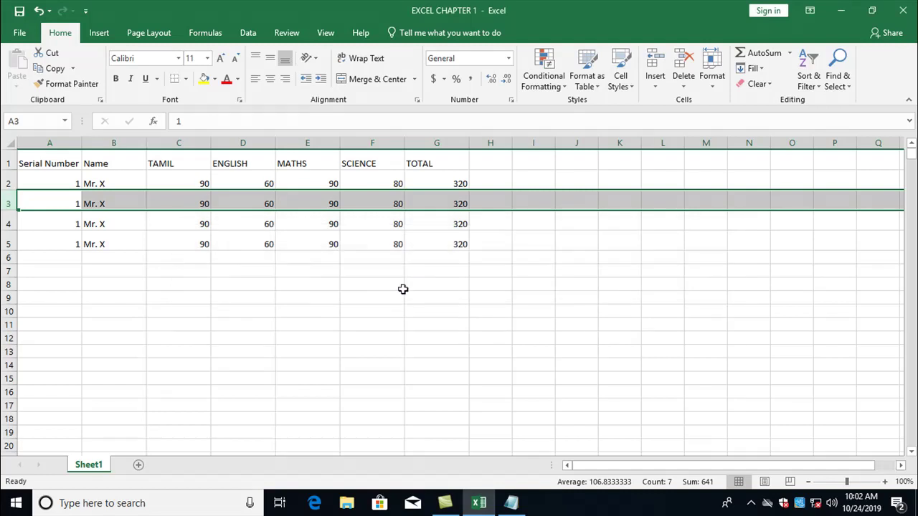
{"action": "left_click", "coordinate": [127, 284]}
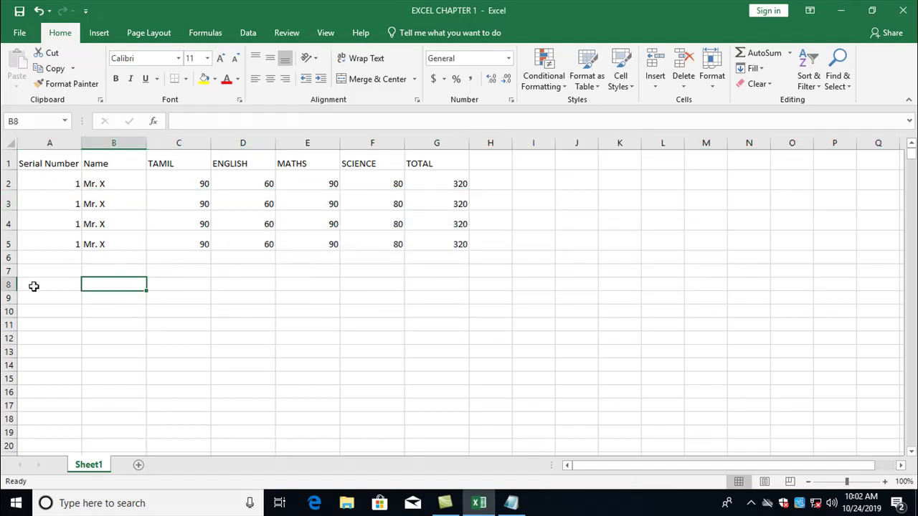
{"action": "left_click_drag", "start_coordinate": [5, 257], "coordinate": [4, 267]}
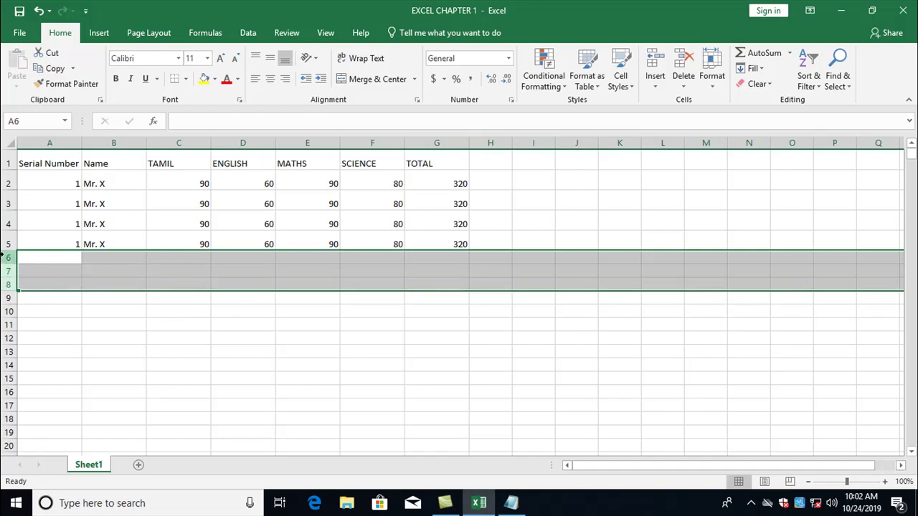
{"action": "left_click", "coordinate": [3, 257]}
{"action": "left_click", "coordinate": [22, 257]}
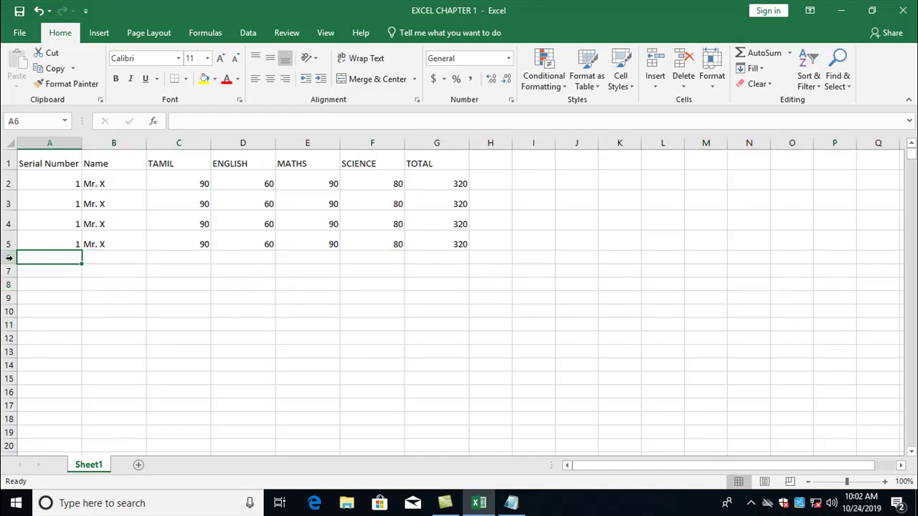
{"action": "left_click_drag", "start_coordinate": [4, 257], "coordinate": [4, 299]}
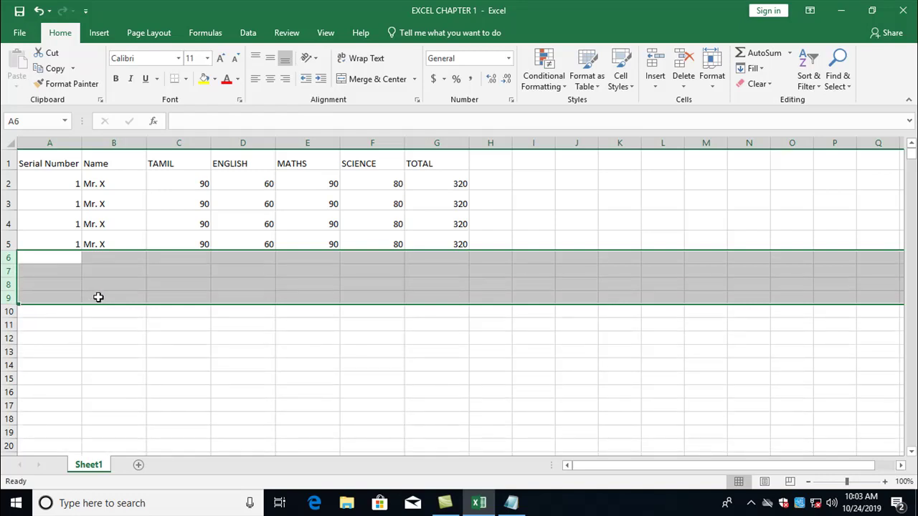
{"action": "left_click", "coordinate": [39, 201]}
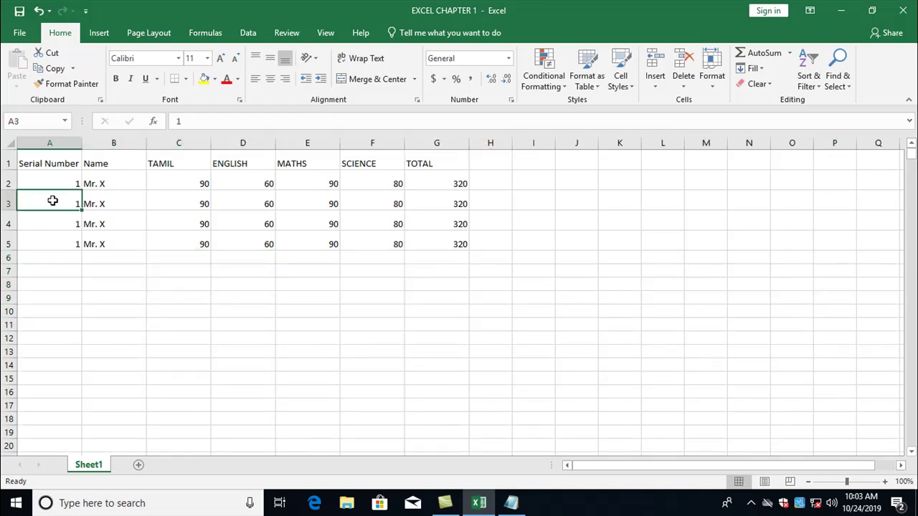
{"action": "left_click", "coordinate": [7, 200]}
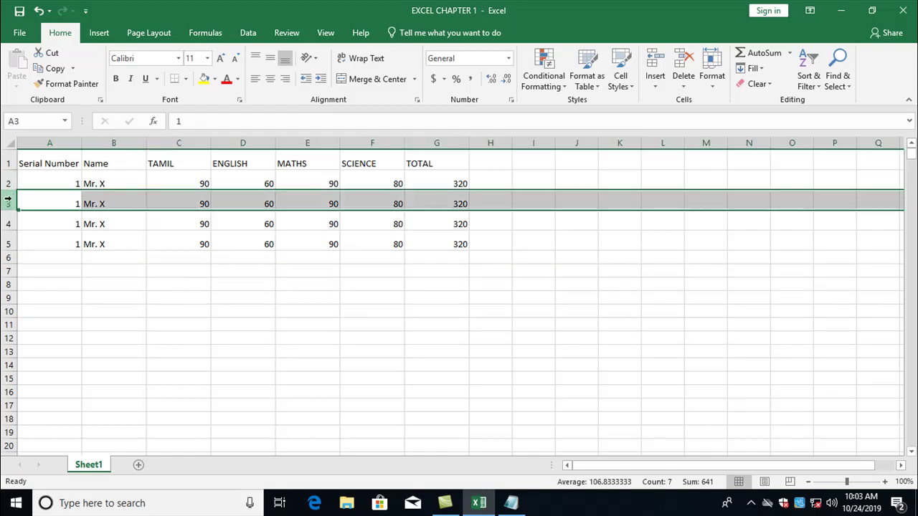
{"action": "key", "text": "ctrl+shift+plus"}
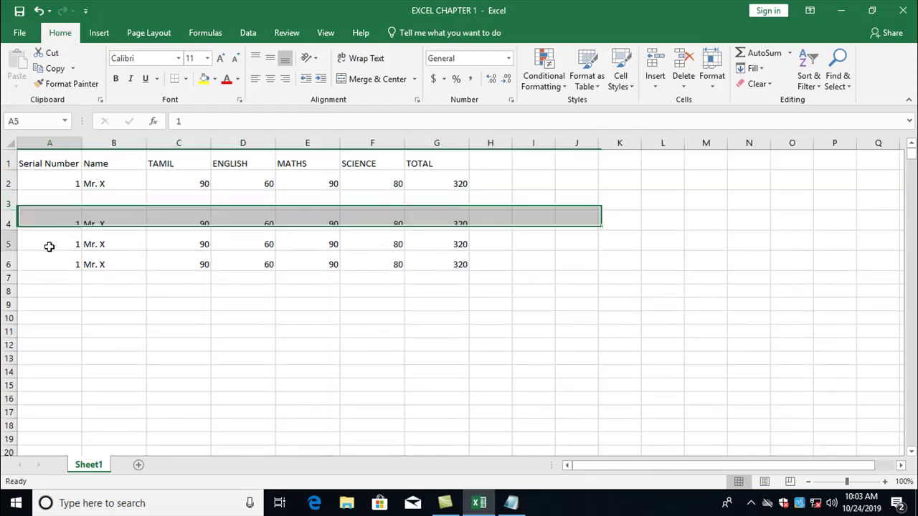
{"action": "left_click", "coordinate": [47, 246]}
{"action": "mouse_move", "coordinate": [39, 199]}
{"action": "left_mouse_down"}
{"action": "mouse_move", "coordinate": [392, 219]}
{"action": "mouse_move", "coordinate": [471, 201]}
{"action": "left_mouse_up"}
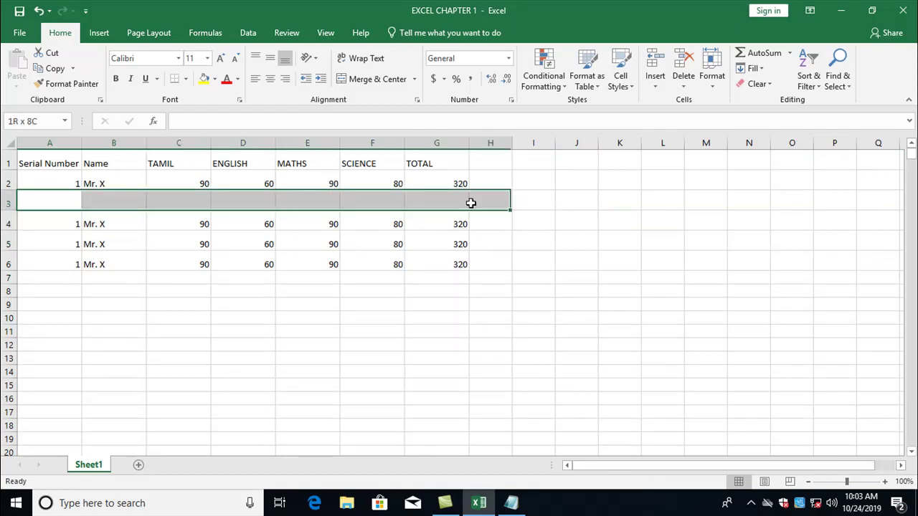
{"action": "left_click", "coordinate": [77, 352]}
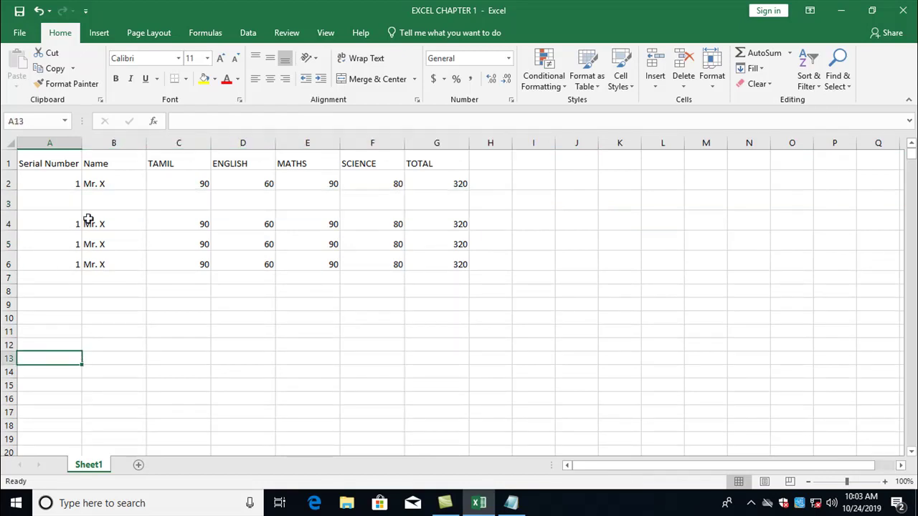
{"action": "left_click", "coordinate": [42, 202]}
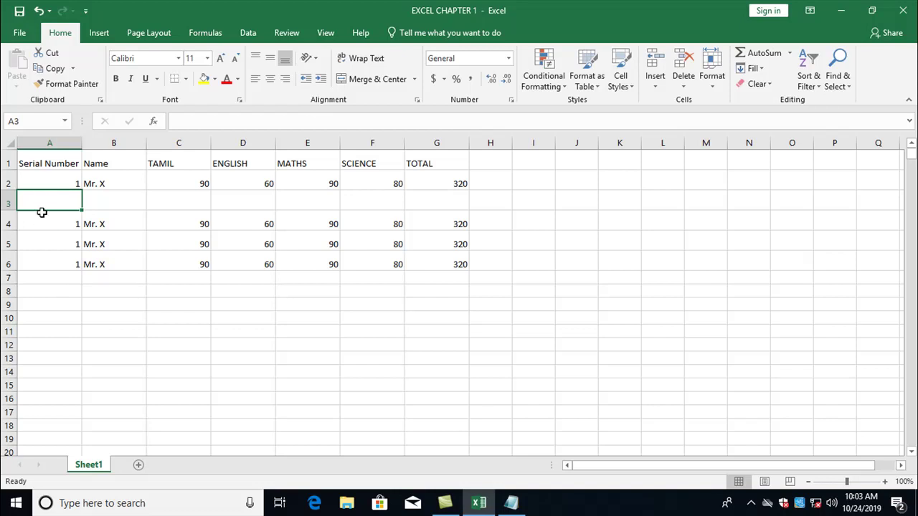
{"action": "key", "text": "shift+space"}
{"action": "key", "text": "ctrl+minus"}
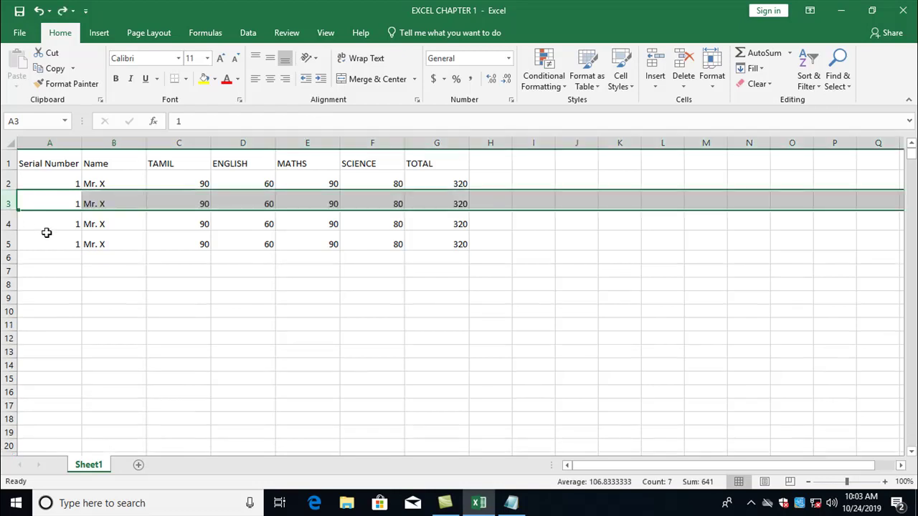
{"action": "key", "text": "Down"}
{"action": "key", "text": "shift+space"}
{"action": "key", "text": "Down"}
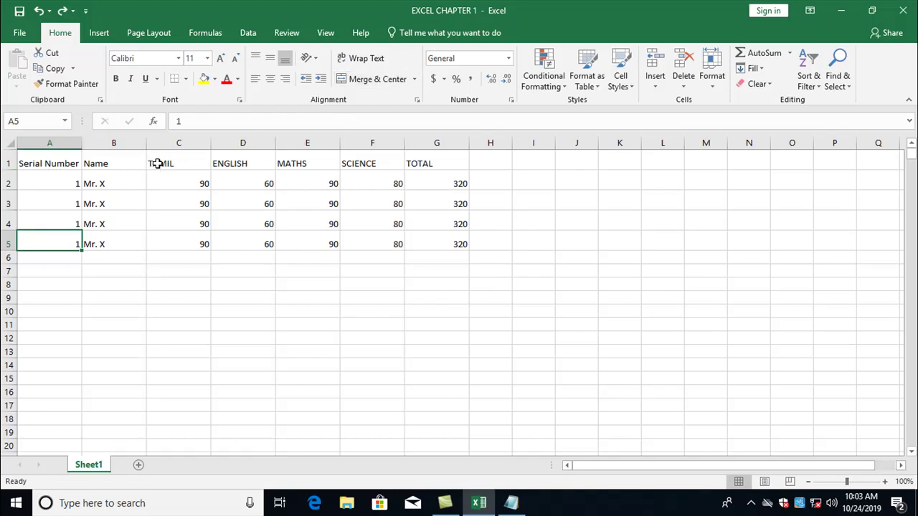
Step: Select the subject headings TAMIL through SCIENCE in row 1
{"action": "left_click", "coordinate": [169, 163]}
{"action": "left_click", "coordinate": [236, 158]}
{"action": "left_click", "coordinate": [308, 159]}
{"action": "left_click", "coordinate": [345, 160]}
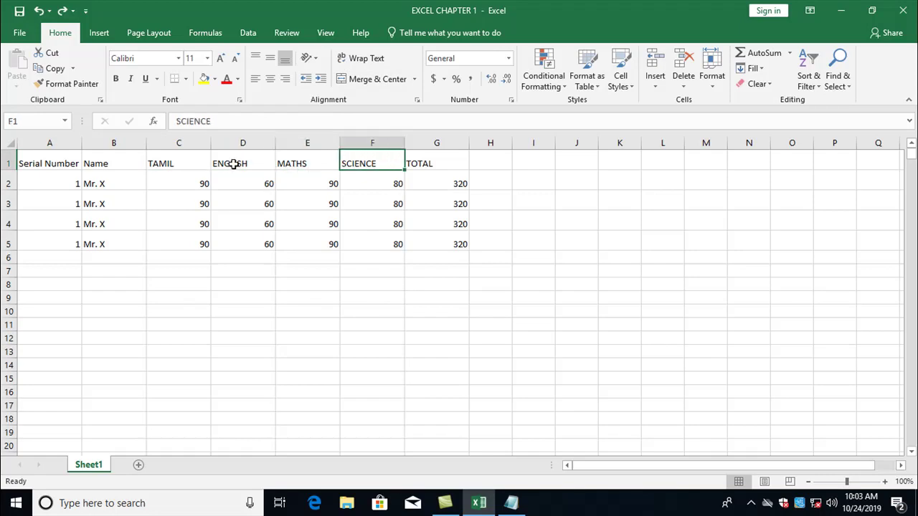
{"action": "left_click_drag", "start_coordinate": [168, 161], "coordinate": [373, 161]}
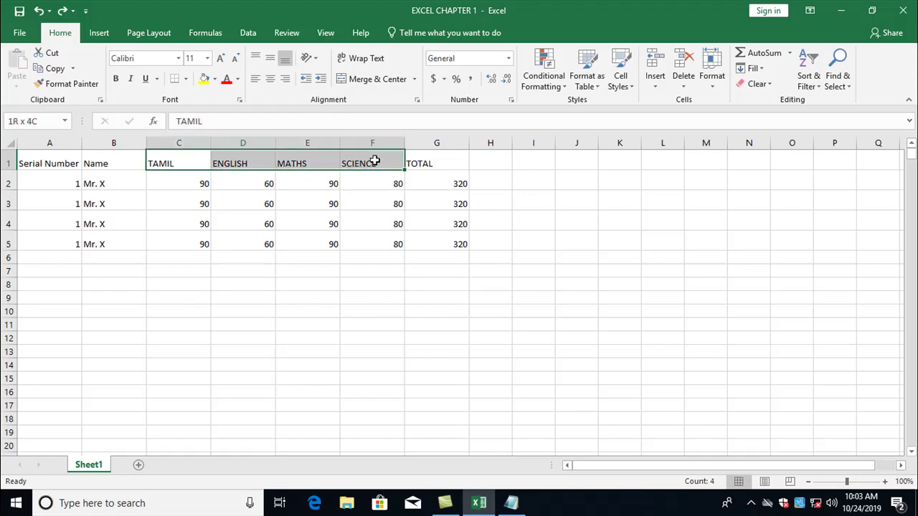
{"action": "left_click", "coordinate": [164, 162]}
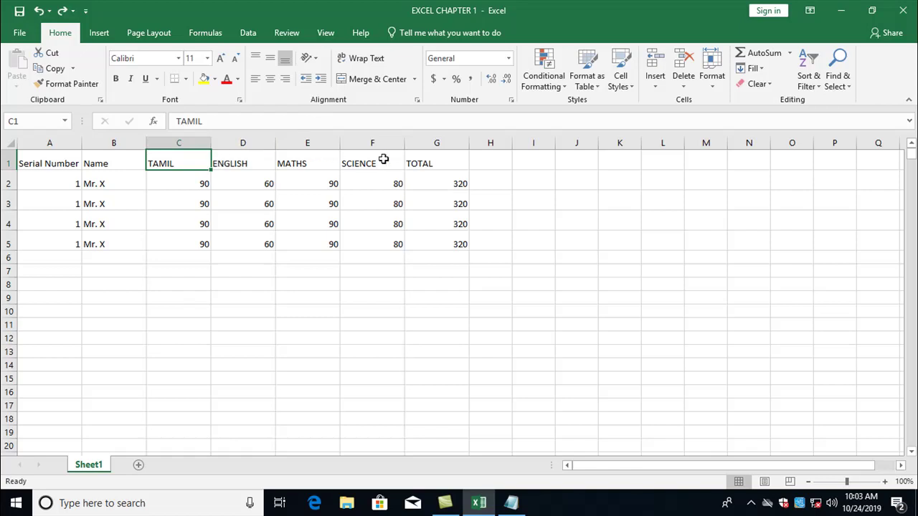
Step: Insert a blank row above the header row and select the table A1:G6
{"action": "left_click", "coordinate": [5, 162]}
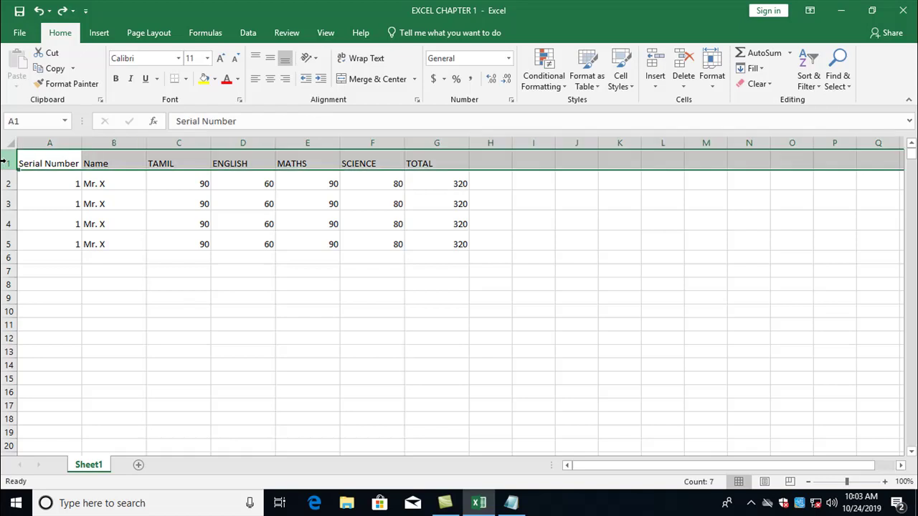
{"action": "key", "text": "ctrl+shift+plus"}
{"action": "left_click", "coordinate": [128, 171]}
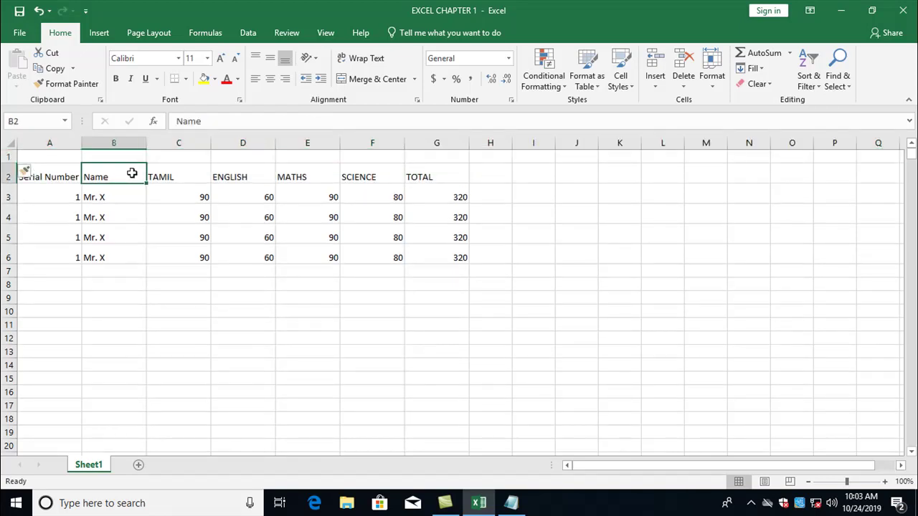
{"action": "mouse_move", "coordinate": [54, 158]}
{"action": "left_mouse_down"}
{"action": "mouse_move", "coordinate": [230, 226]}
{"action": "mouse_move", "coordinate": [454, 255]}
{"action": "left_mouse_up"}
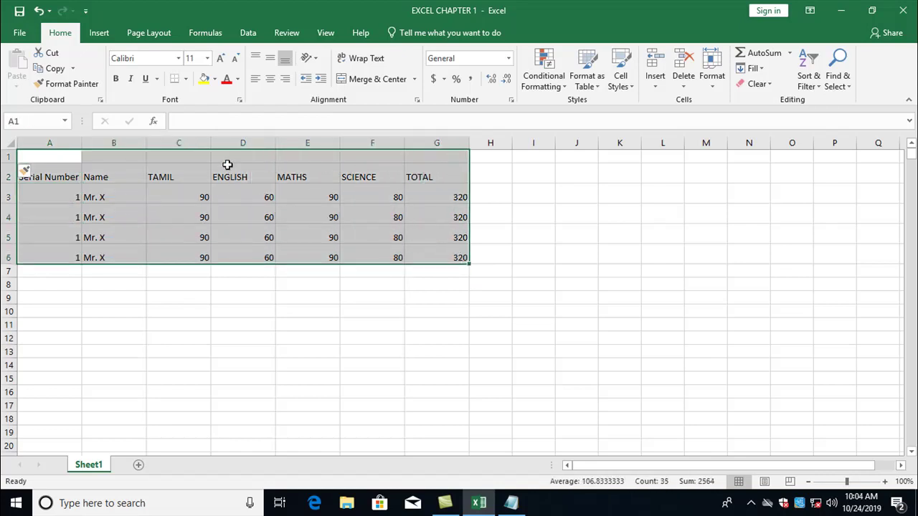
Step: Apply All Borders to A1:G6 and deselect to check the gridlines
{"action": "left_click", "coordinate": [188, 80]}
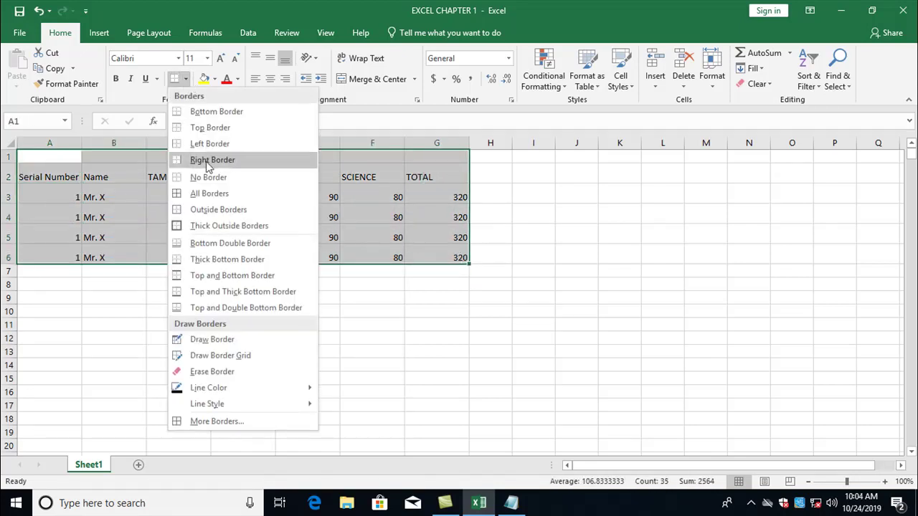
{"action": "left_click", "coordinate": [214, 191]}
{"action": "left_click", "coordinate": [244, 308]}
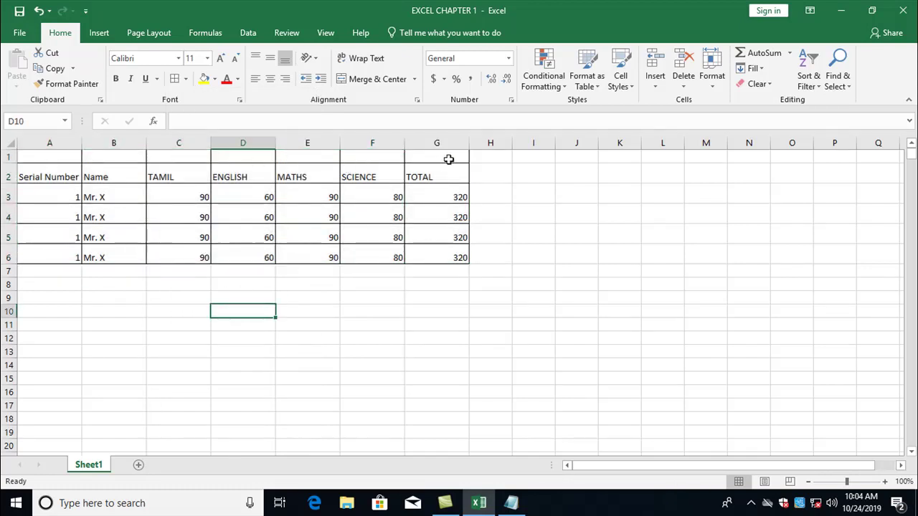
{"action": "left_click_drag", "start_coordinate": [33, 158], "coordinate": [440, 250]}
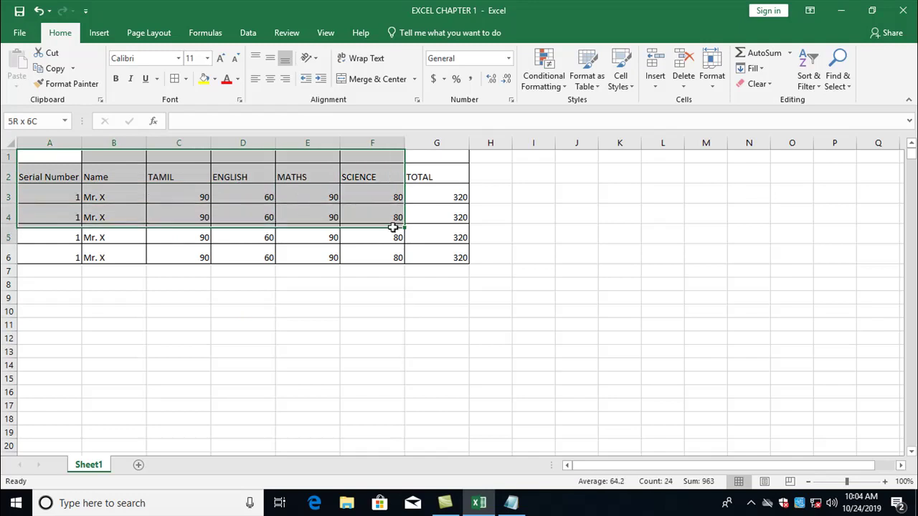
{"action": "left_click", "coordinate": [454, 302]}
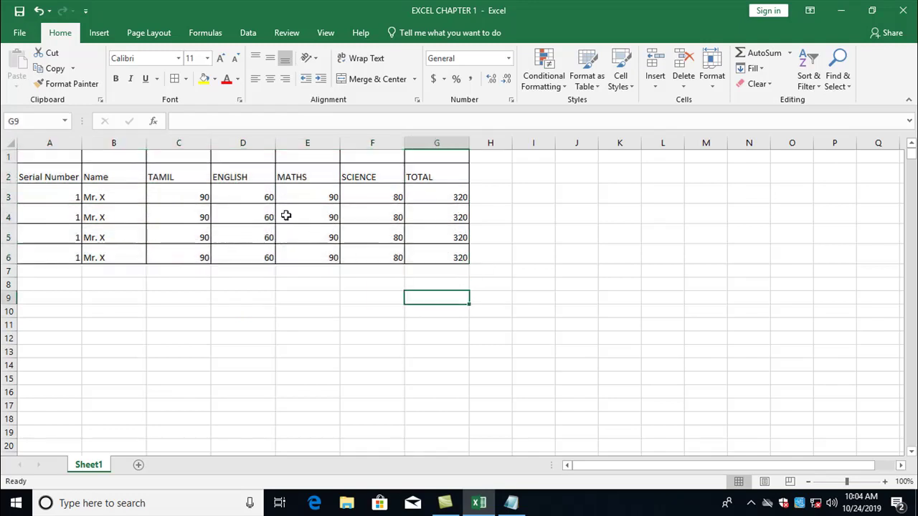
Step: Merge and centre C1:F1 and enter the heading 'SUBJECT'
{"action": "left_click", "coordinate": [172, 159]}
{"action": "left_click_drag", "start_coordinate": [172, 159], "coordinate": [360, 157]}
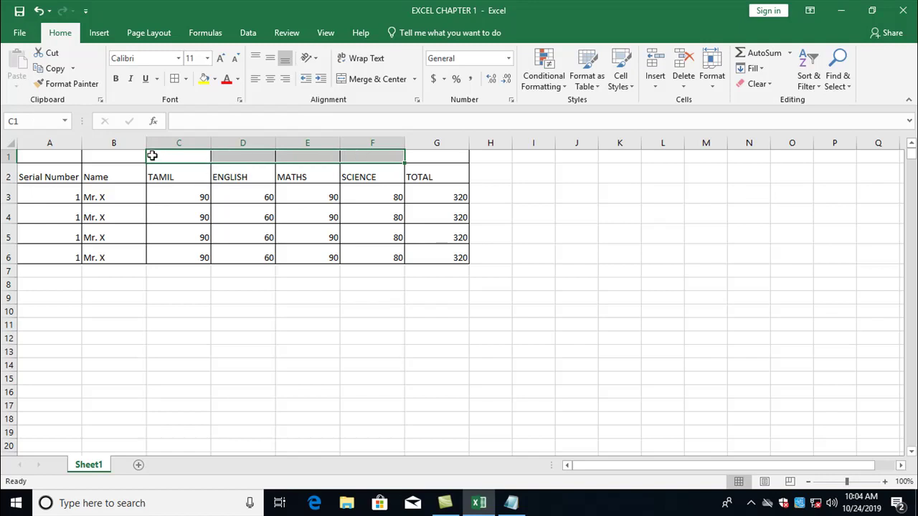
{"action": "left_click", "coordinate": [374, 79]}
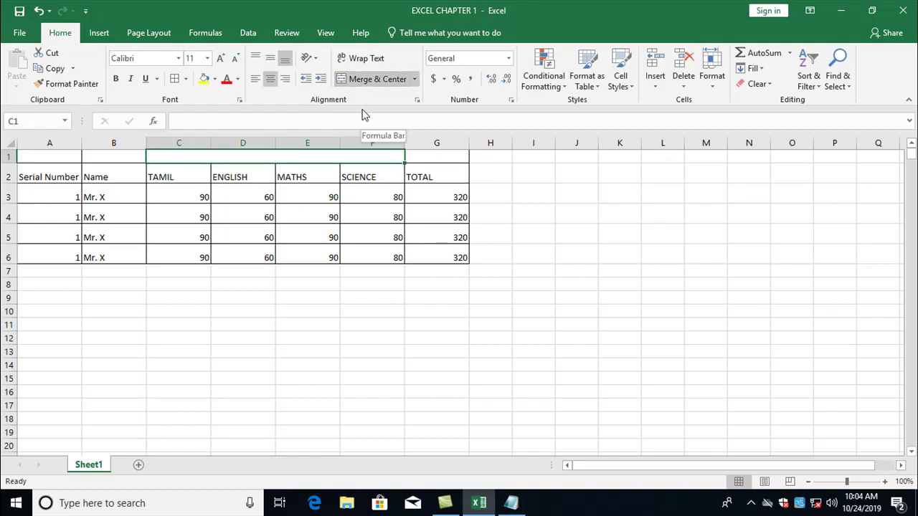
{"action": "type", "text": "SUBJECT"}
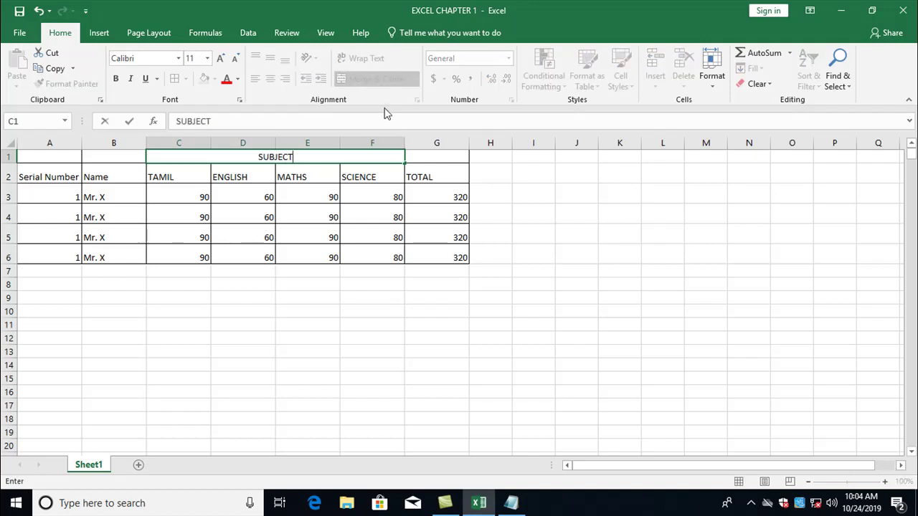
{"action": "key", "text": "Return"}
{"action": "left_click_drag", "start_coordinate": [109, 156], "coordinate": [109, 167]}
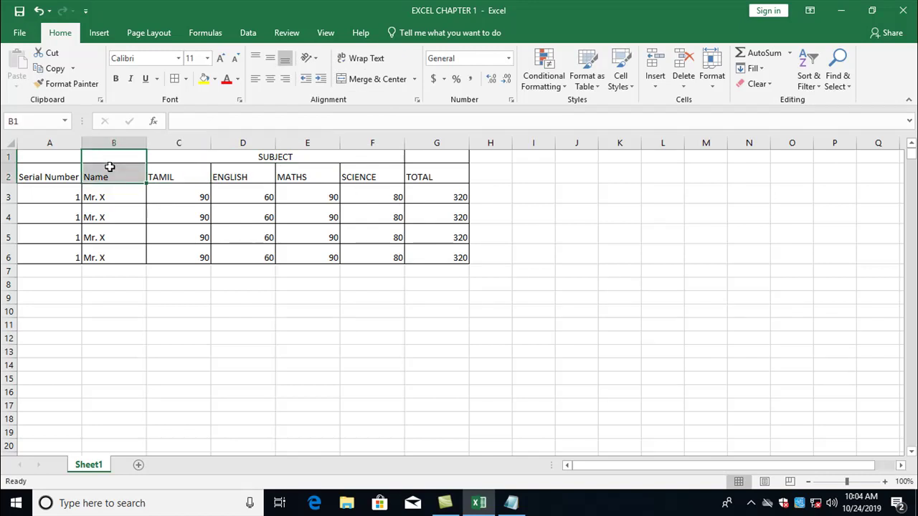
Step: Merge and centre B1:B2 (Name), A1:A2 (Serial Number) and G1:G2 (TOTAL)
{"action": "left_click", "coordinate": [374, 79]}
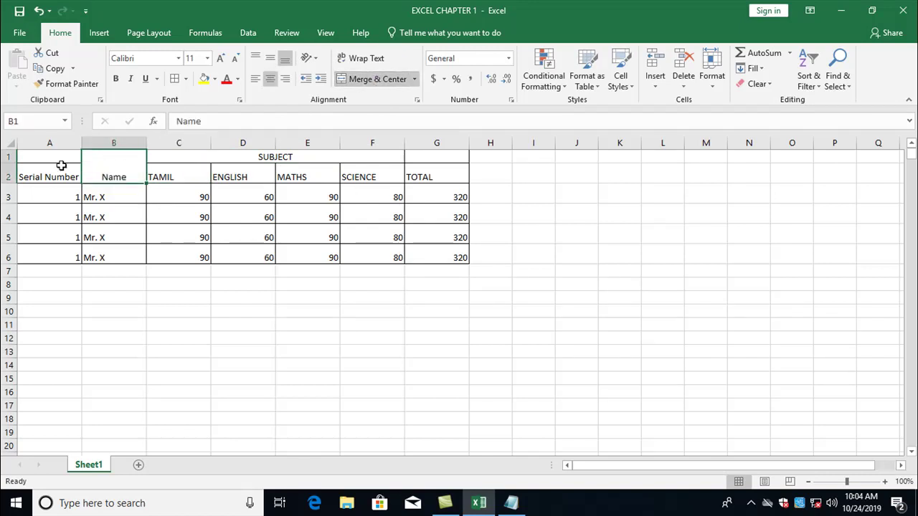
{"action": "left_click_drag", "start_coordinate": [55, 161], "coordinate": [55, 176]}
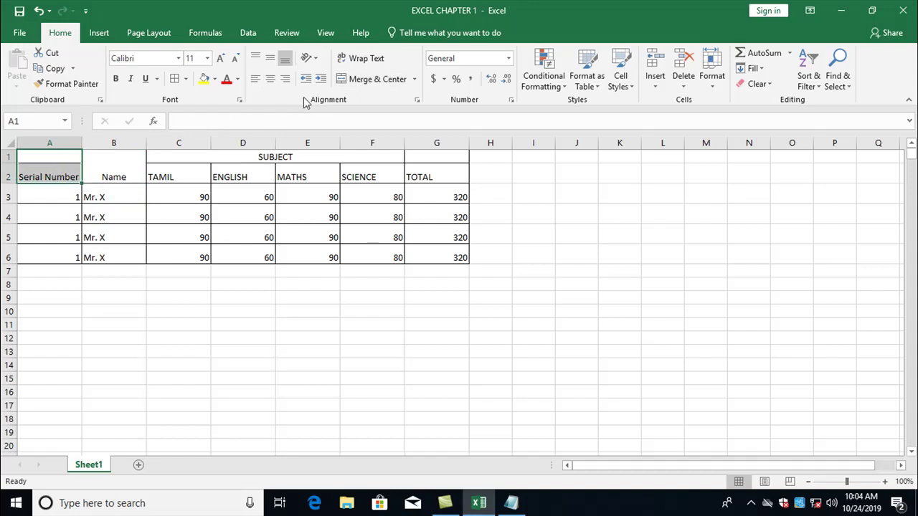
{"action": "left_click", "coordinate": [366, 79]}
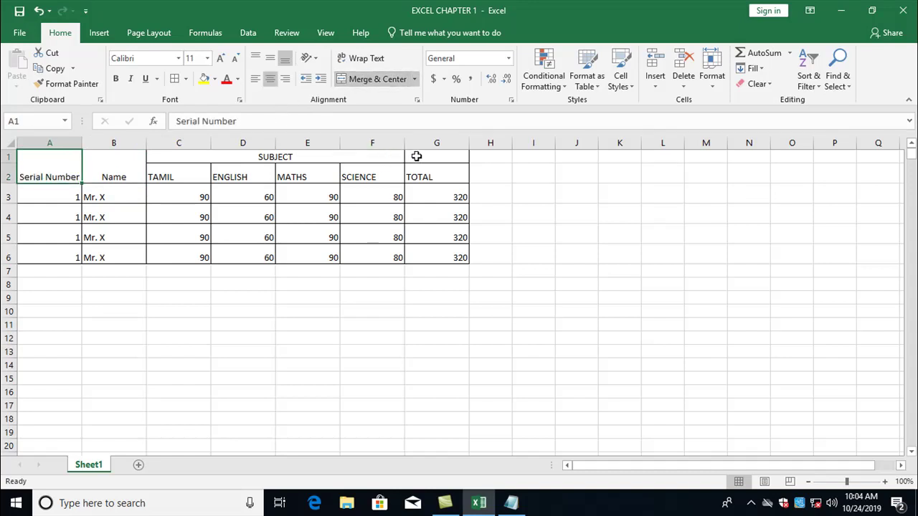
{"action": "left_click_drag", "start_coordinate": [416, 156], "coordinate": [419, 172]}
{"action": "left_click", "coordinate": [375, 79]}
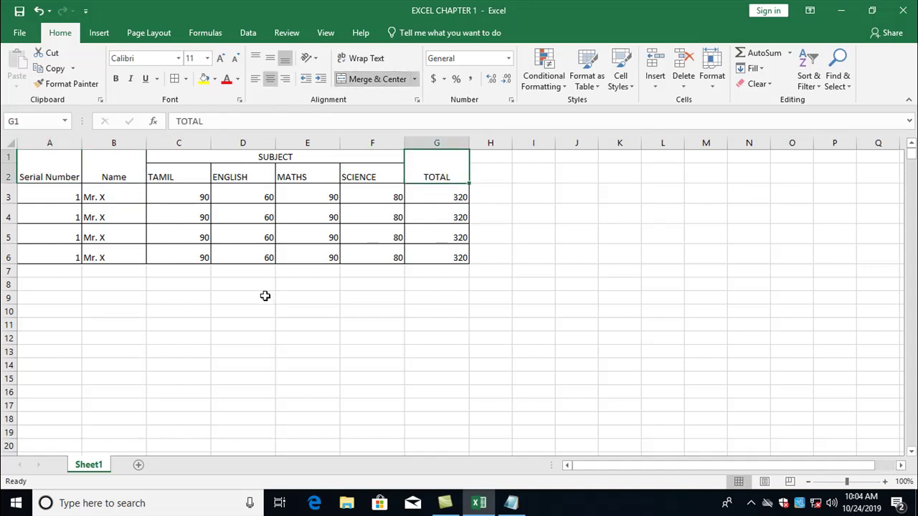
{"action": "left_click", "coordinate": [266, 296]}
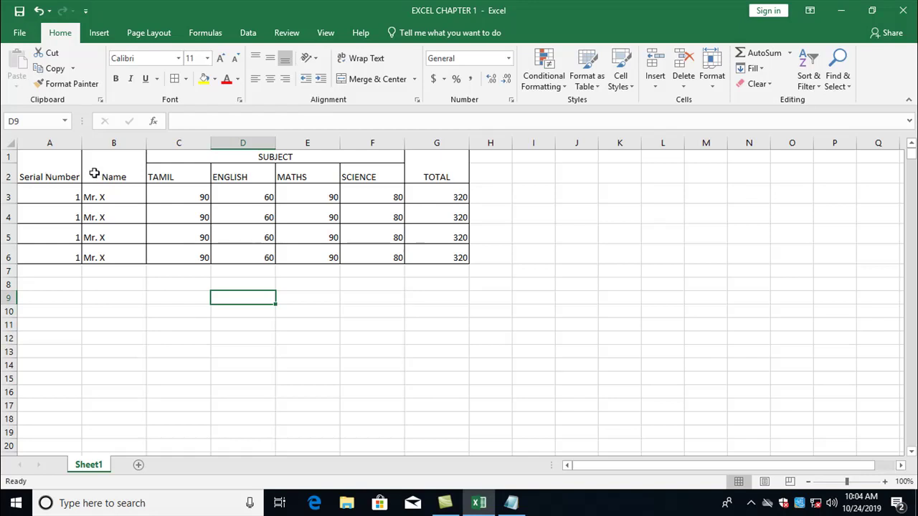
Step: Middle-align the A1:G2 header rows, then check the Serial Number, ENGLISH and SUBJECT headings
{"action": "left_click", "coordinate": [66, 161]}
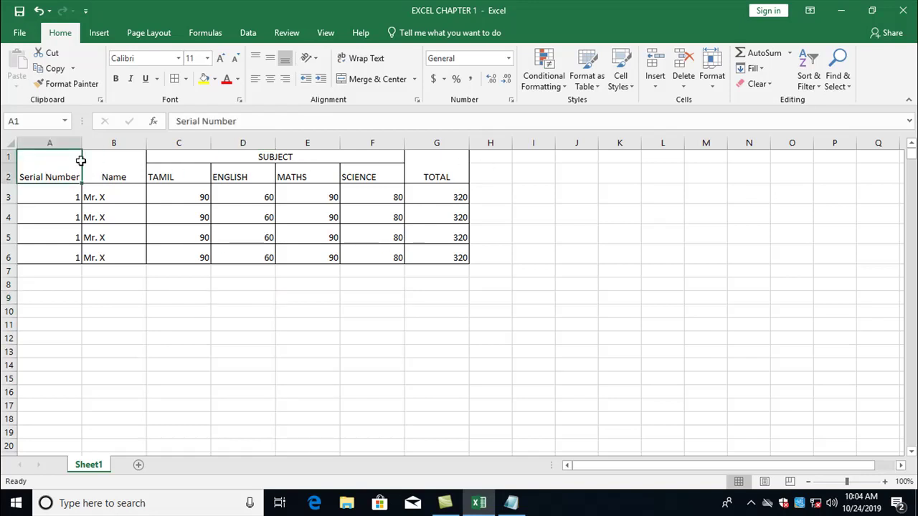
{"action": "left_click_drag", "start_coordinate": [66, 161], "coordinate": [436, 165]}
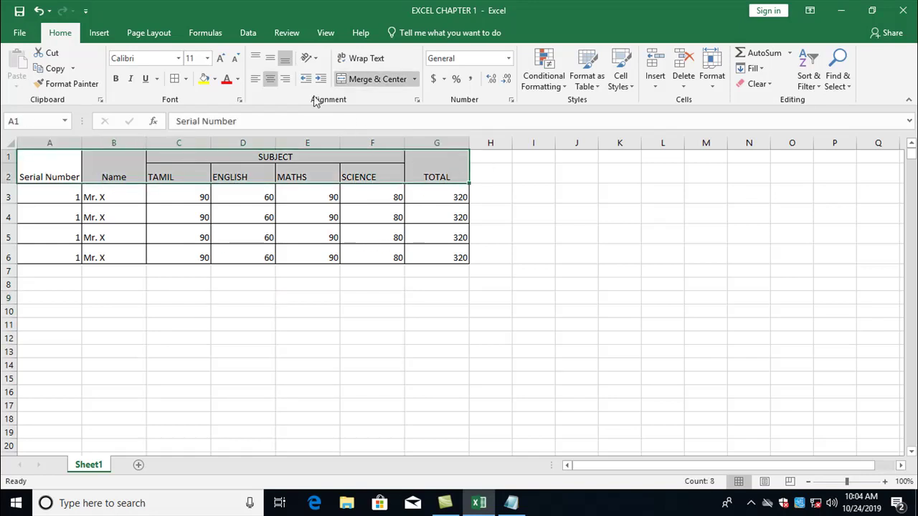
{"action": "left_click", "coordinate": [269, 58]}
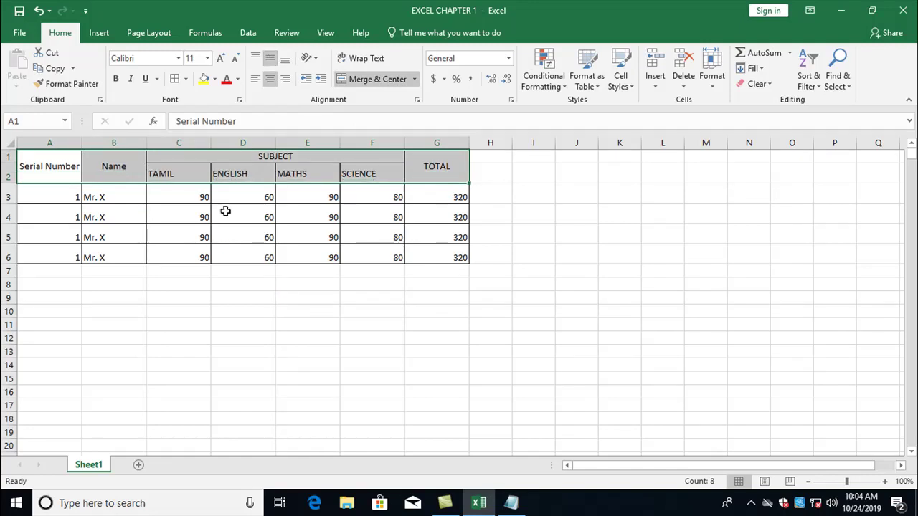
{"action": "left_click", "coordinate": [217, 238]}
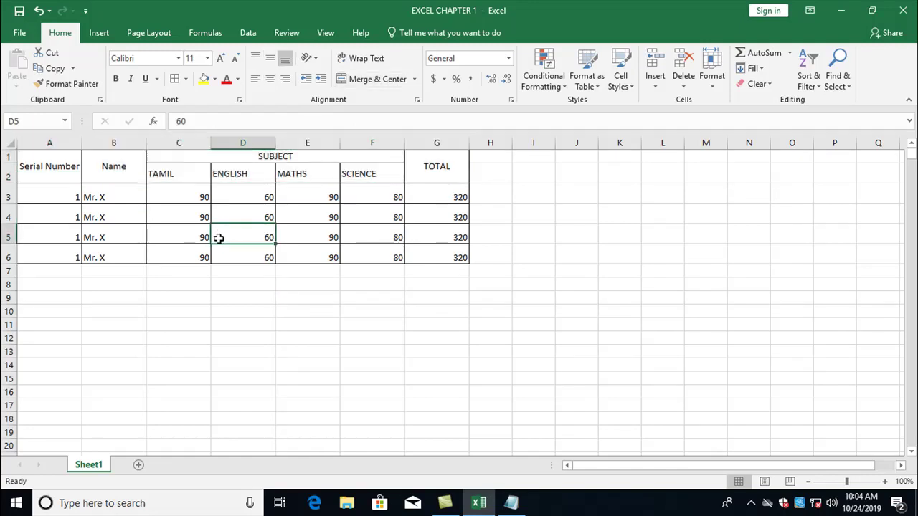
{"action": "left_click", "coordinate": [53, 164]}
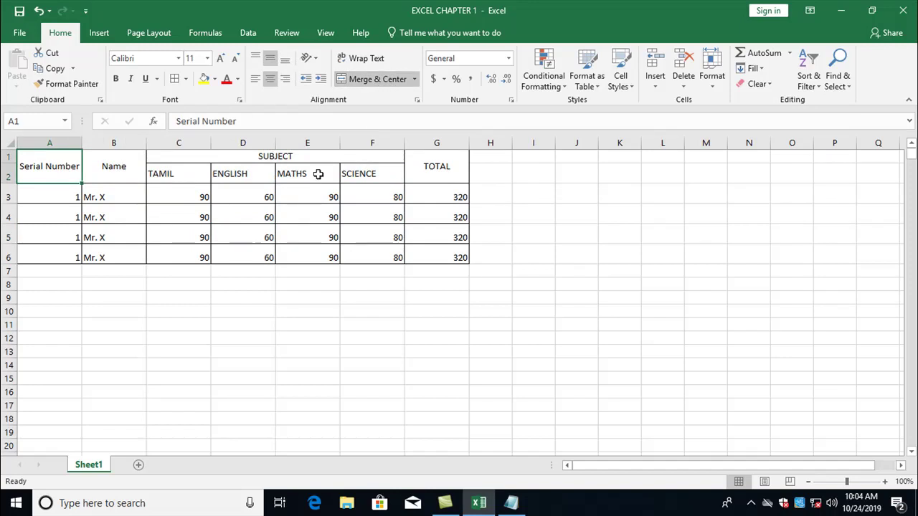
{"action": "left_click", "coordinate": [273, 170]}
{"action": "left_click", "coordinate": [188, 160]}
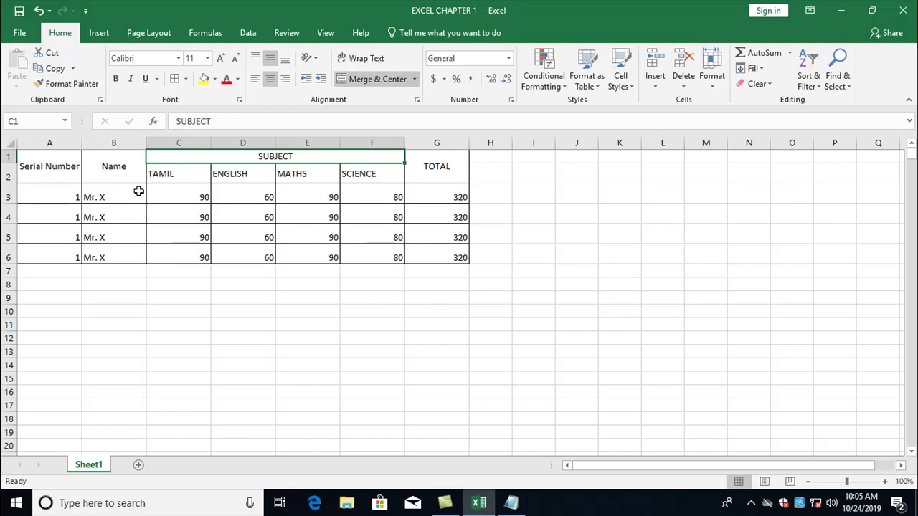
Step: Drag the column B (Name) and column G (TOTAL) borders left to narrow them
{"action": "mouse_move", "coordinate": [40, 165]}
{"action": "left_mouse_down"}
{"action": "mouse_move", "coordinate": [77, 214]}
{"action": "mouse_move", "coordinate": [76, 255]}
{"action": "left_mouse_up"}
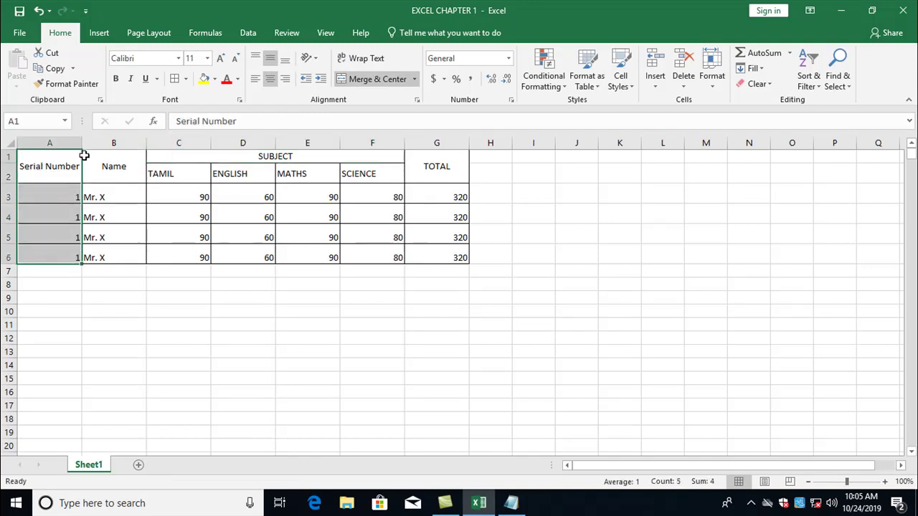
{"action": "left_click", "coordinate": [106, 164]}
{"action": "left_click_drag", "start_coordinate": [147, 142], "coordinate": [132, 144]}
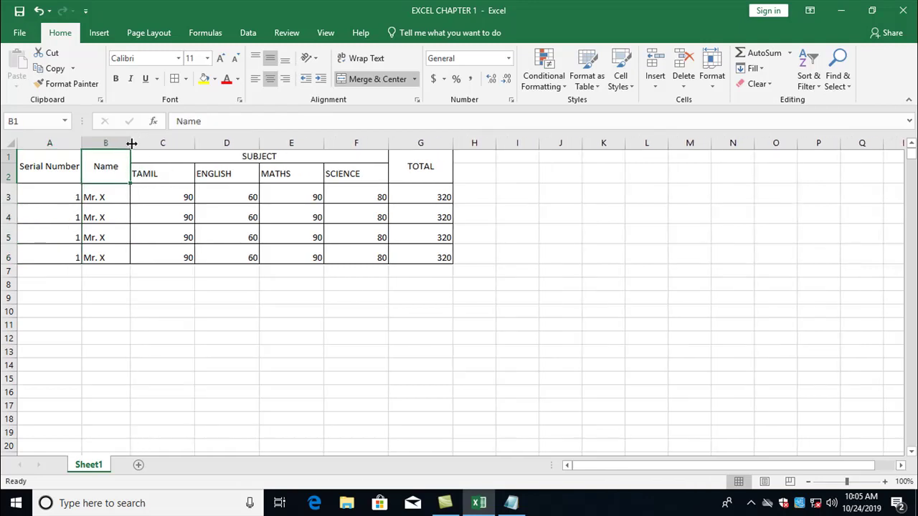
{"action": "left_click", "coordinate": [426, 167]}
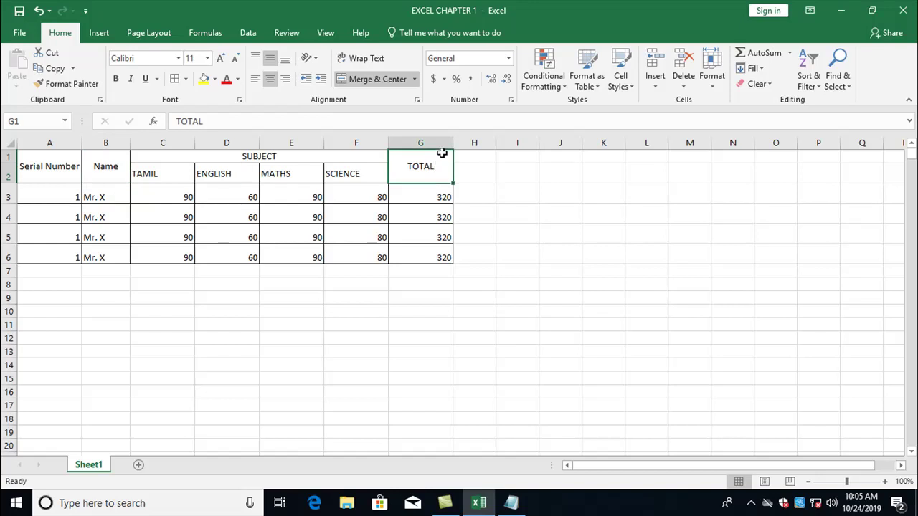
{"action": "left_click_drag", "start_coordinate": [450, 137], "coordinate": [441, 146]}
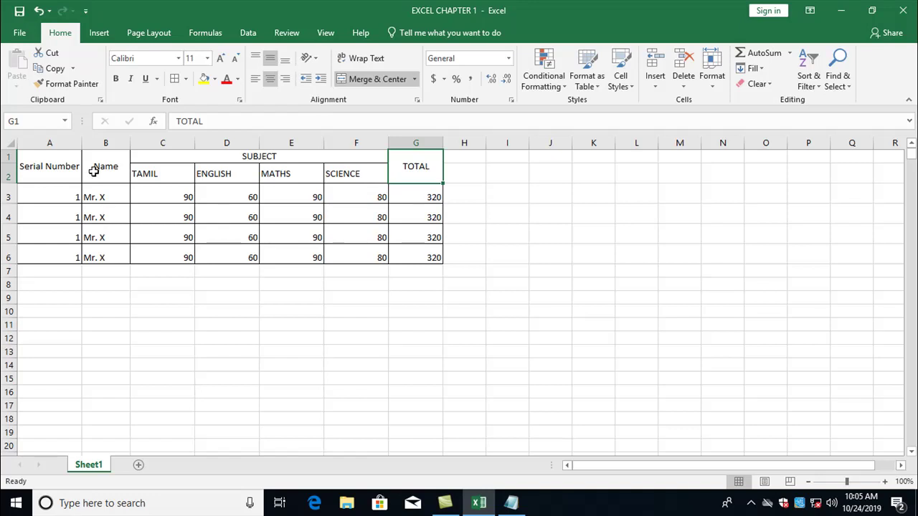
{"action": "left_click", "coordinate": [720, 81]}
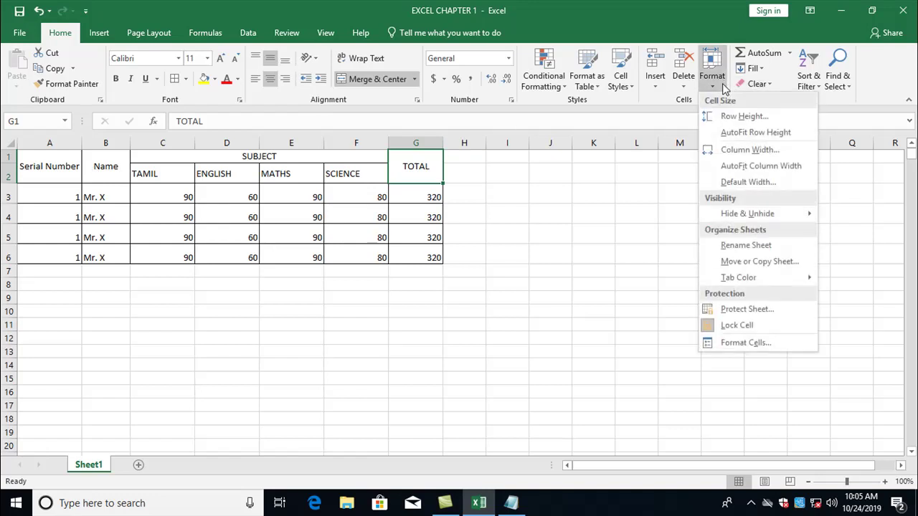
{"action": "left_click", "coordinate": [248, 208]}
{"action": "left_click_drag", "start_coordinate": [29, 165], "coordinate": [413, 253]}
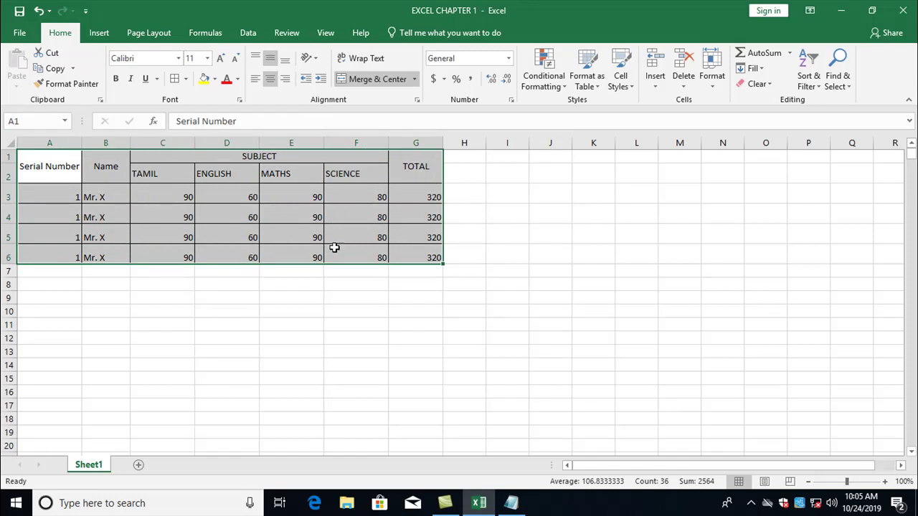
{"action": "left_click", "coordinate": [233, 255]}
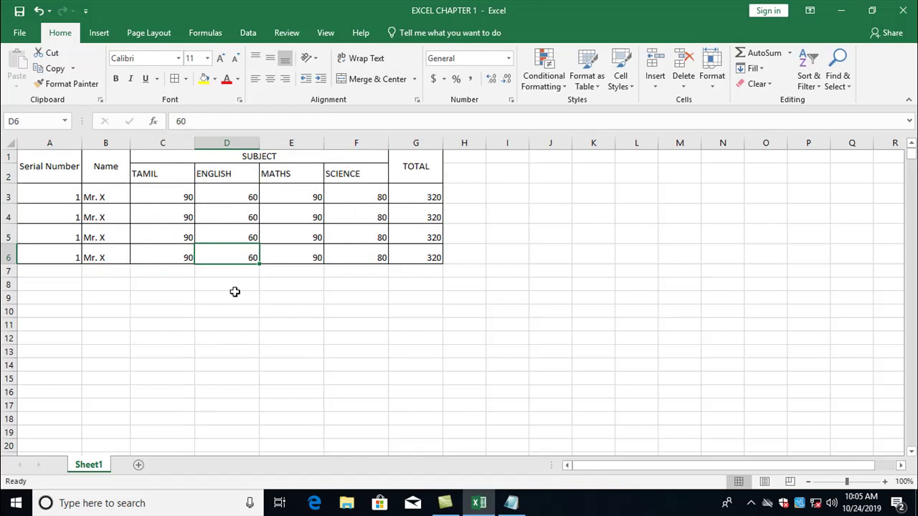